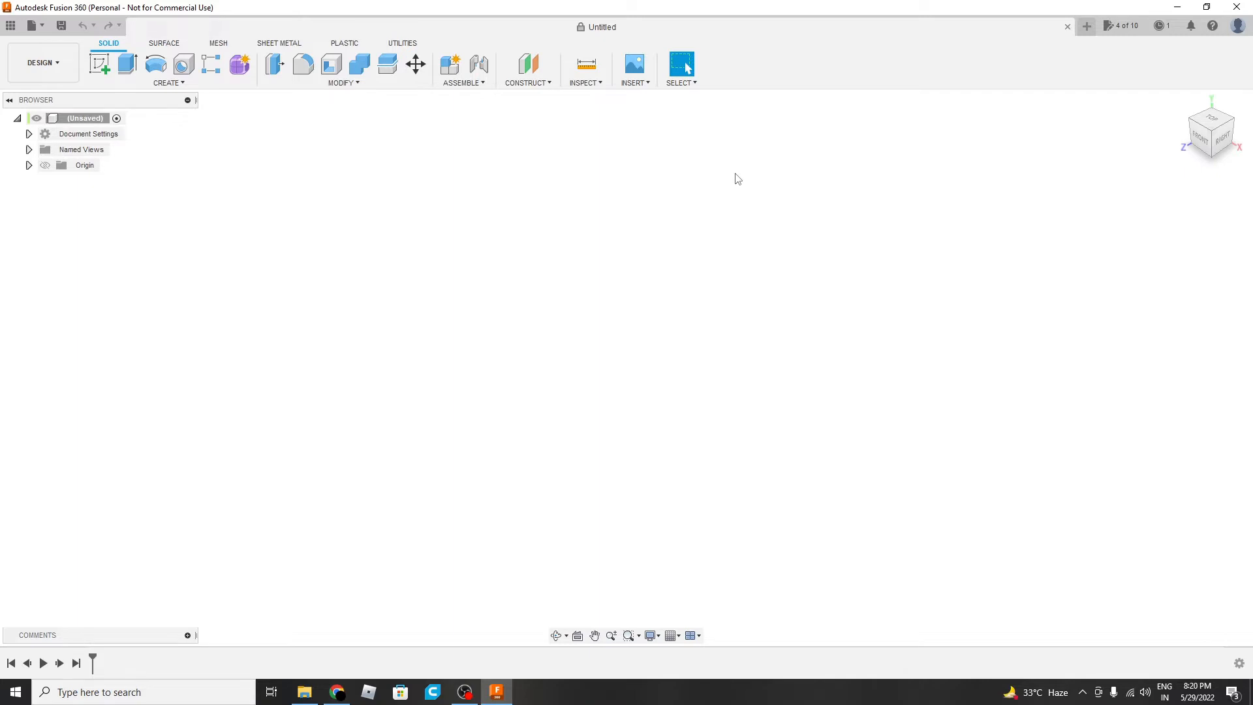
# - Insert the SVG file donald from the computer's coster folder onto the front XY plane
pyautogui.click(636, 83)
pyautogui.click(655, 157)
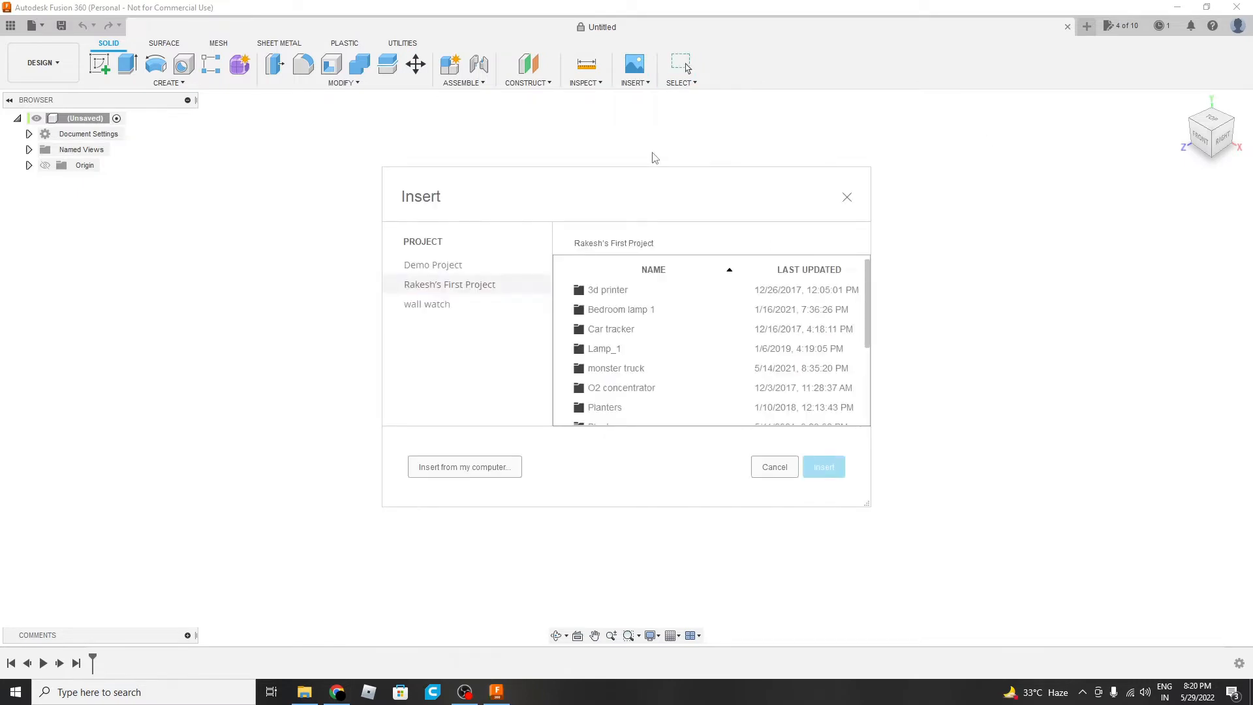
pyautogui.click(462, 467)
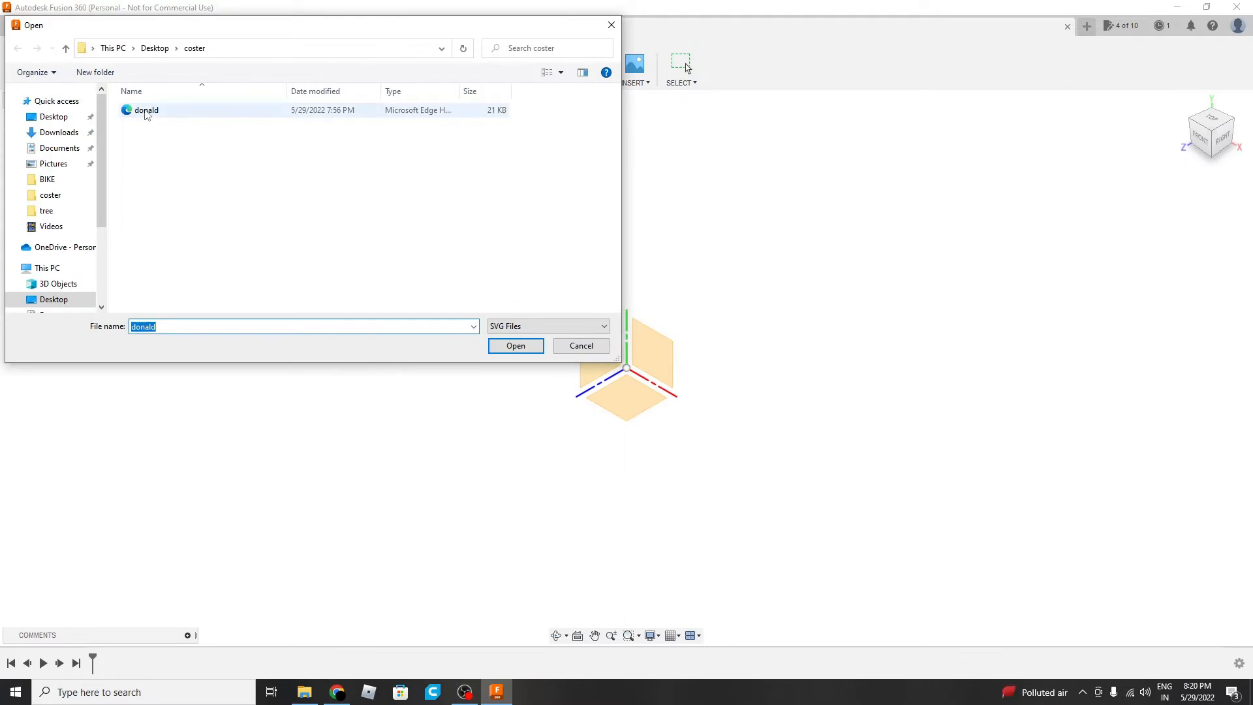
pyautogui.click(527, 348)
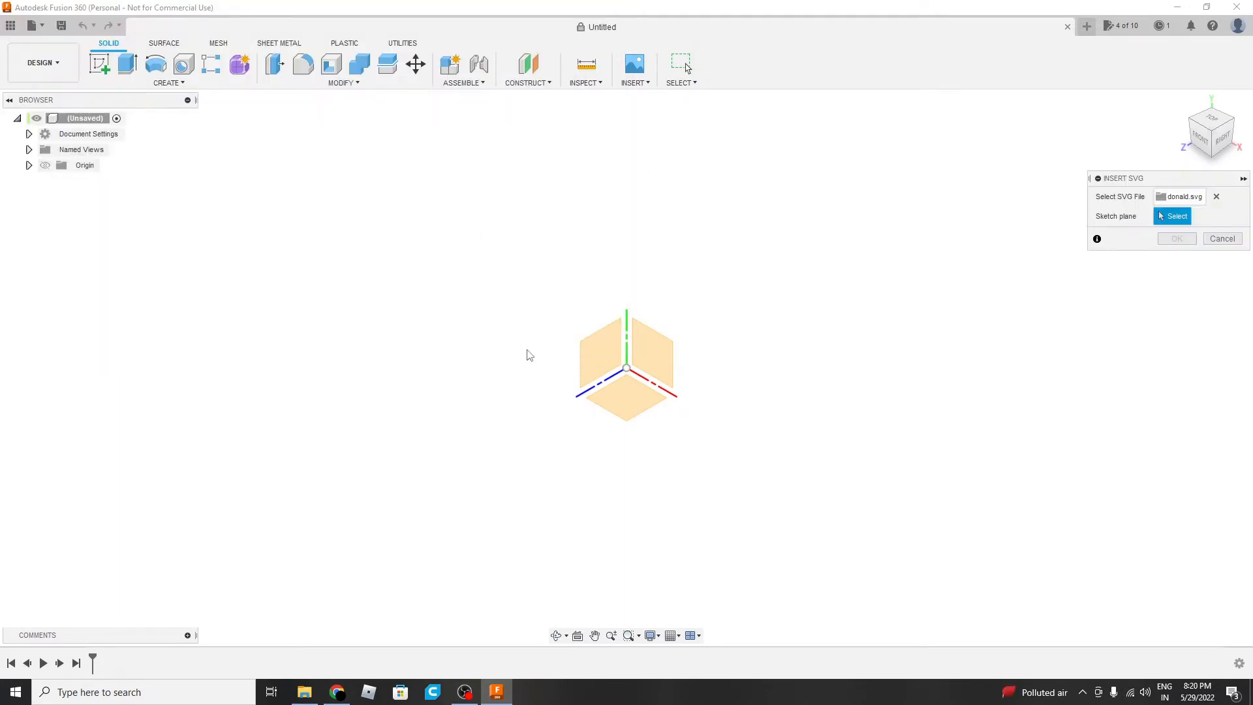
pyautogui.click(665, 357)
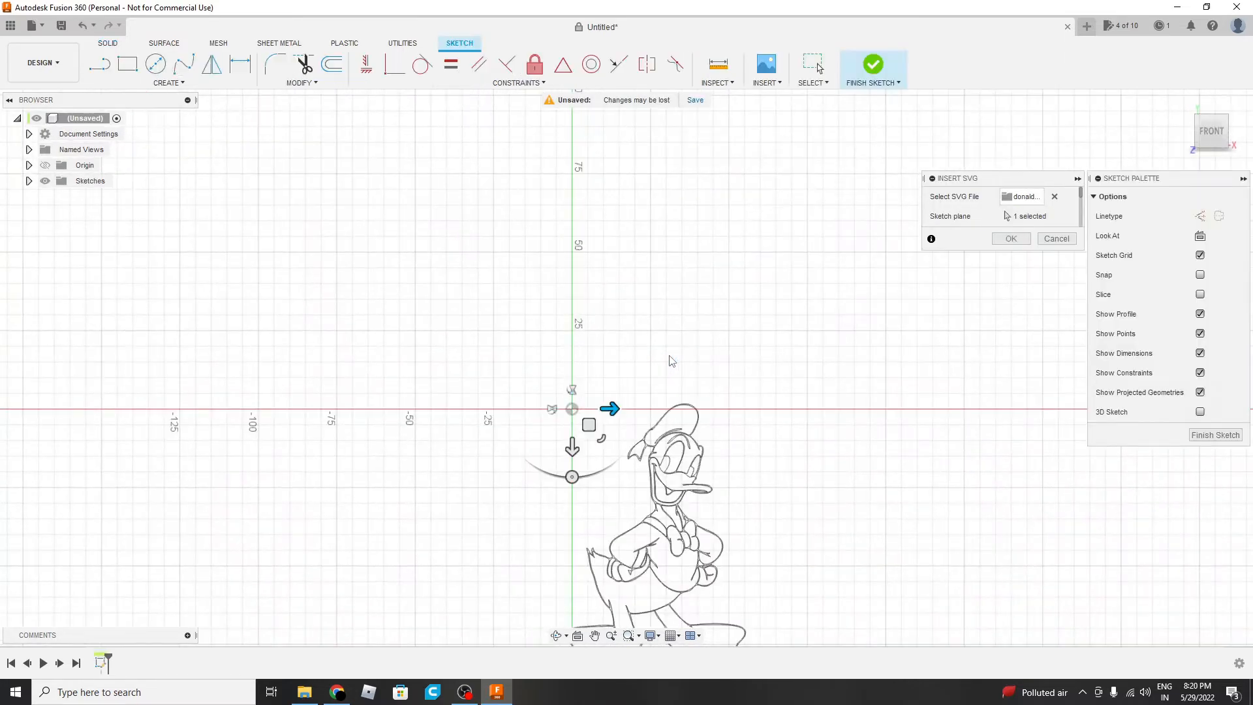
# - Move the inserted drawing above and to the left of the origin, accept the placement and finish the sketch
pyautogui.moveTo(590, 428); pyautogui.dragTo(363, 163)
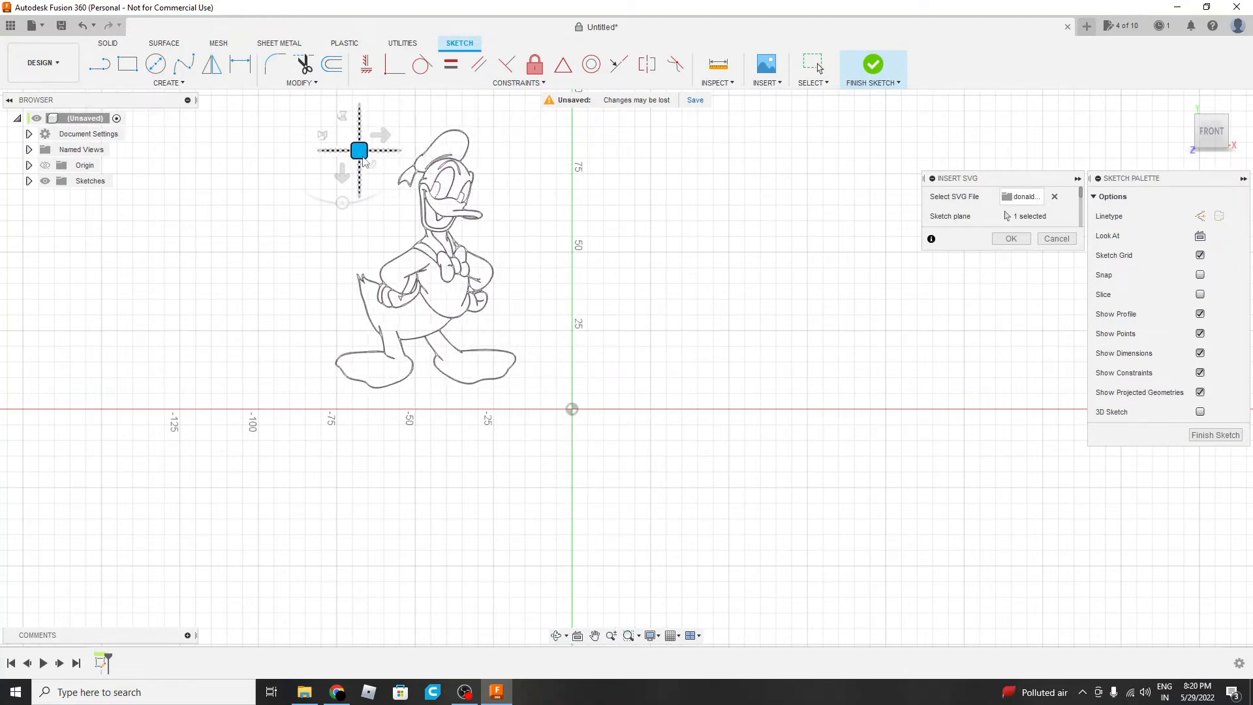
pyautogui.moveTo(363, 162)
pyautogui.mouseDown()
pyautogui.moveTo(351, 128)
pyautogui.moveTo(351, 143)
pyautogui.mouseUp()
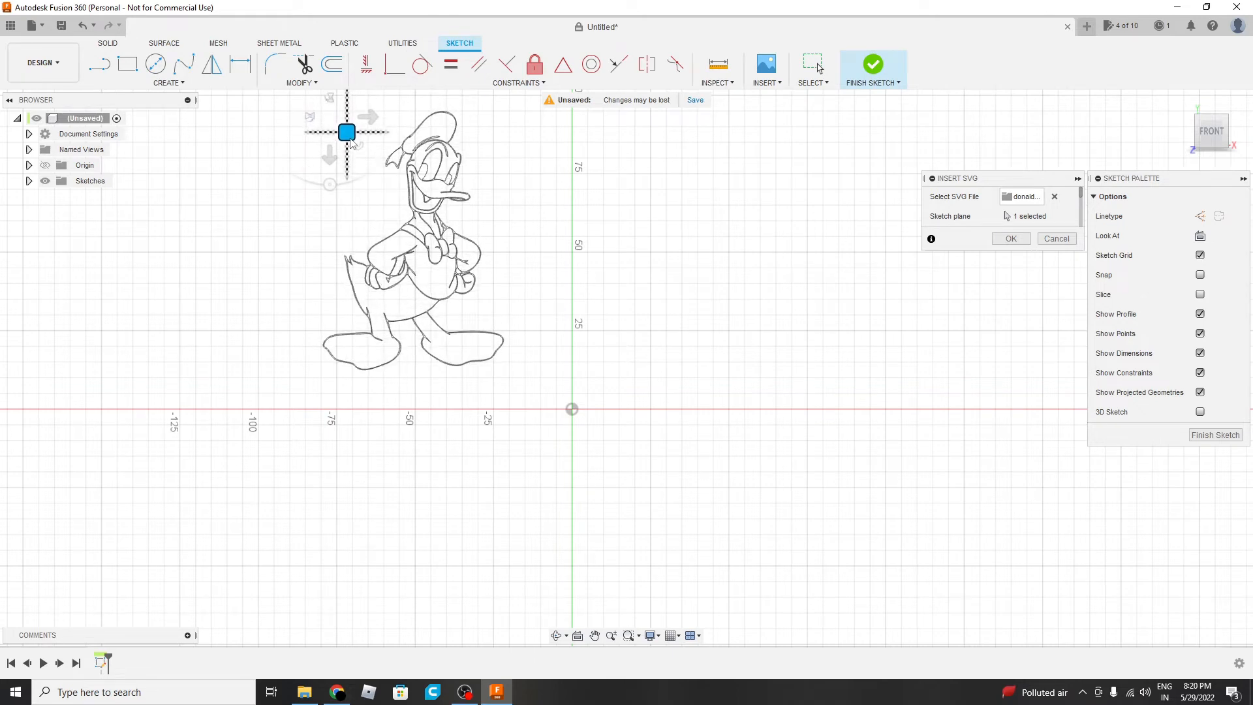
pyautogui.scroll(-3, 648, 284)
pyautogui.scroll(2, 577, 182)
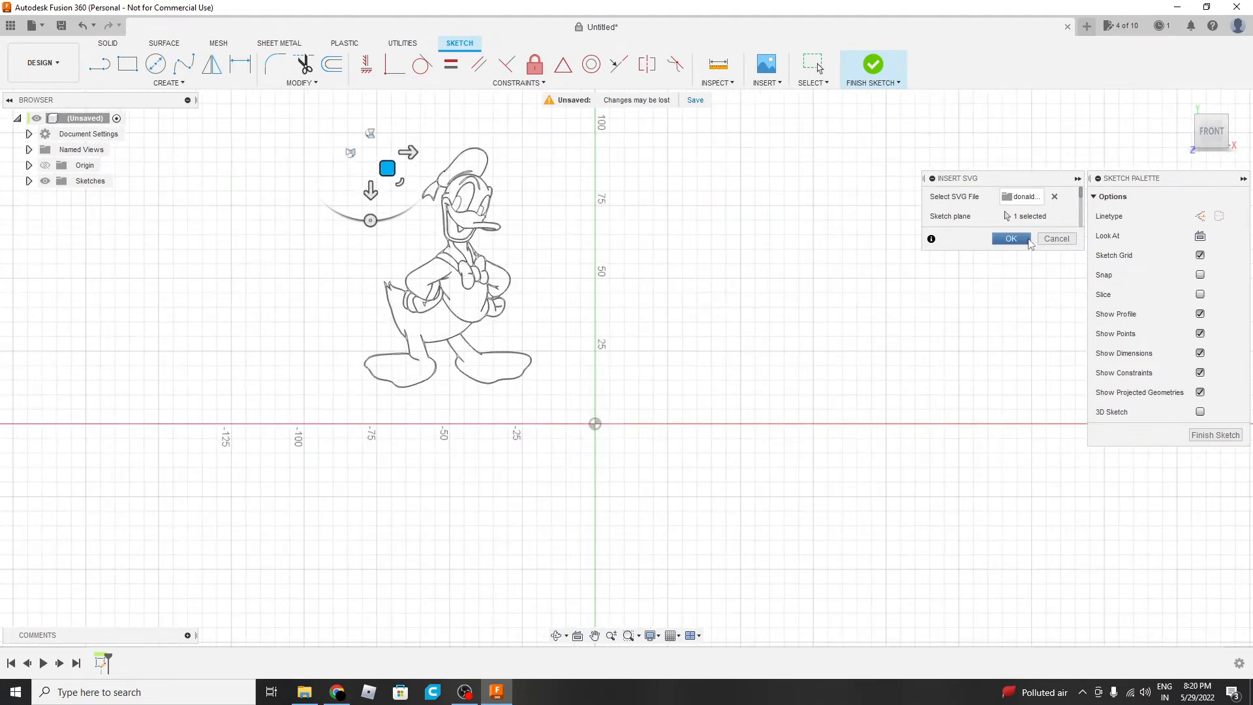
pyautogui.click(1011, 239)
pyautogui.scroll(3, 461, 159)
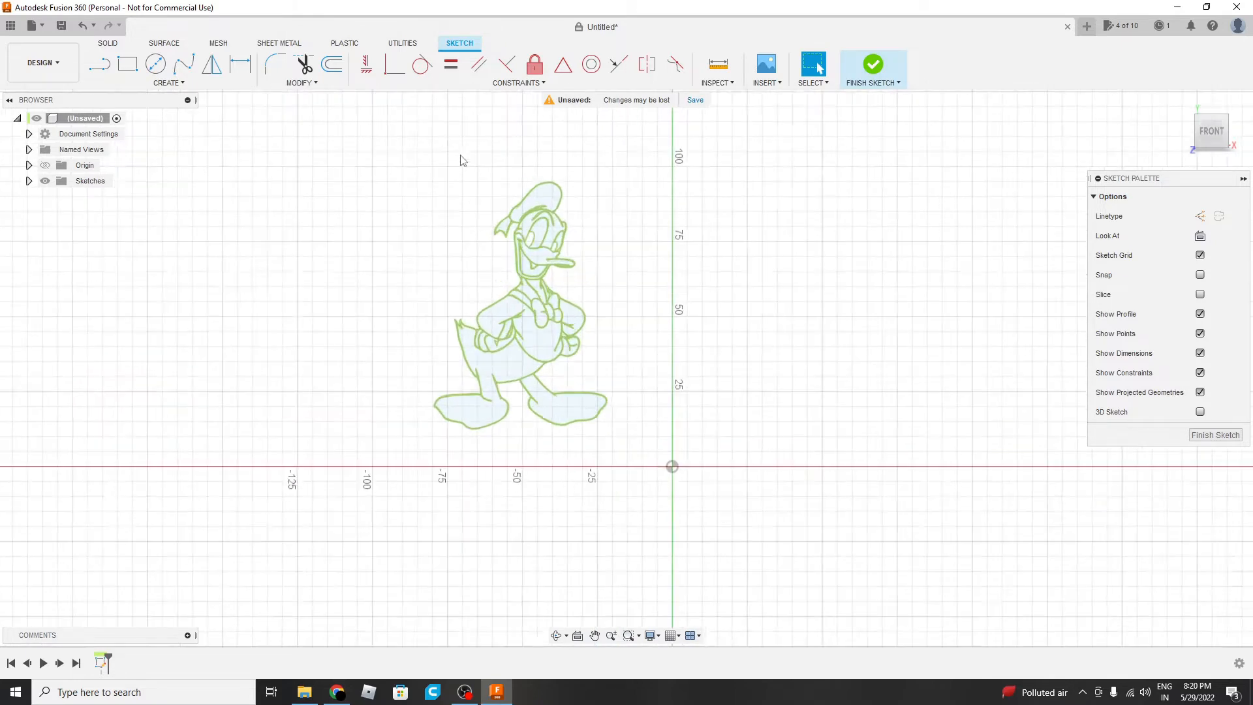
pyautogui.scroll(1, 698, 333)
pyautogui.click(1223, 438)
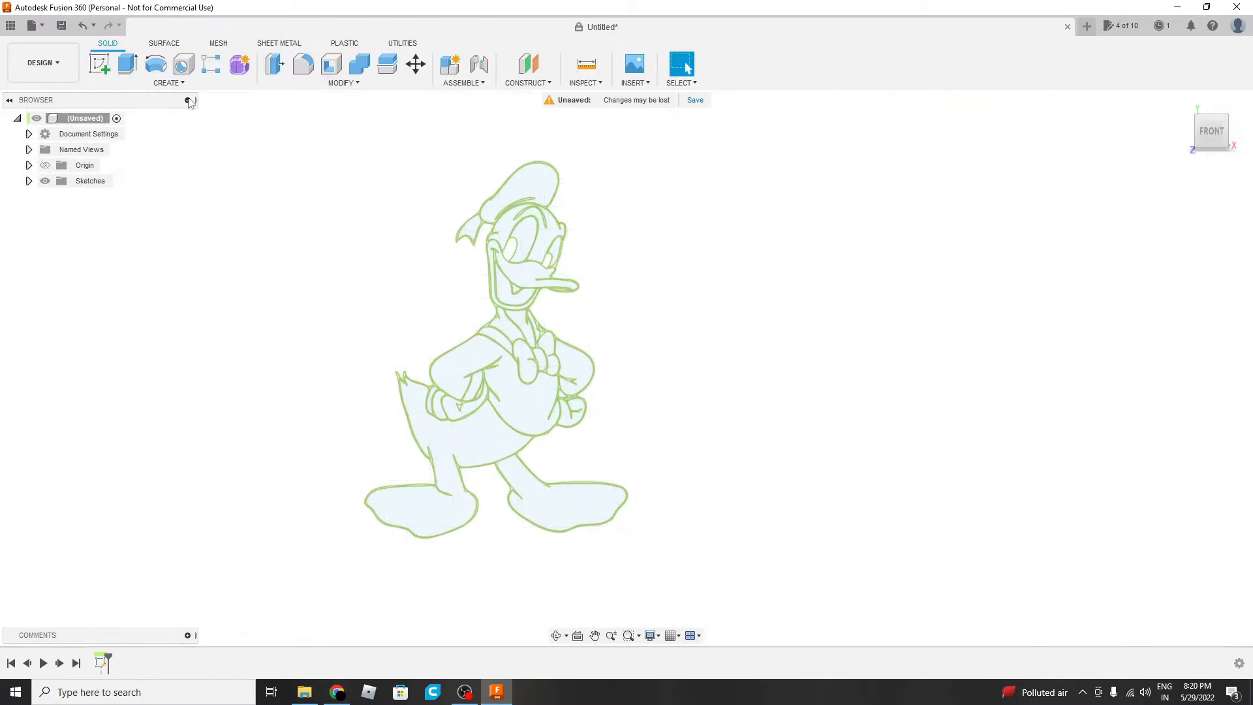
# - Start an Extrude with the tail-and-leg profile, the other leg and foot, and the large torso-and-arm profile
pyautogui.click(127, 64)
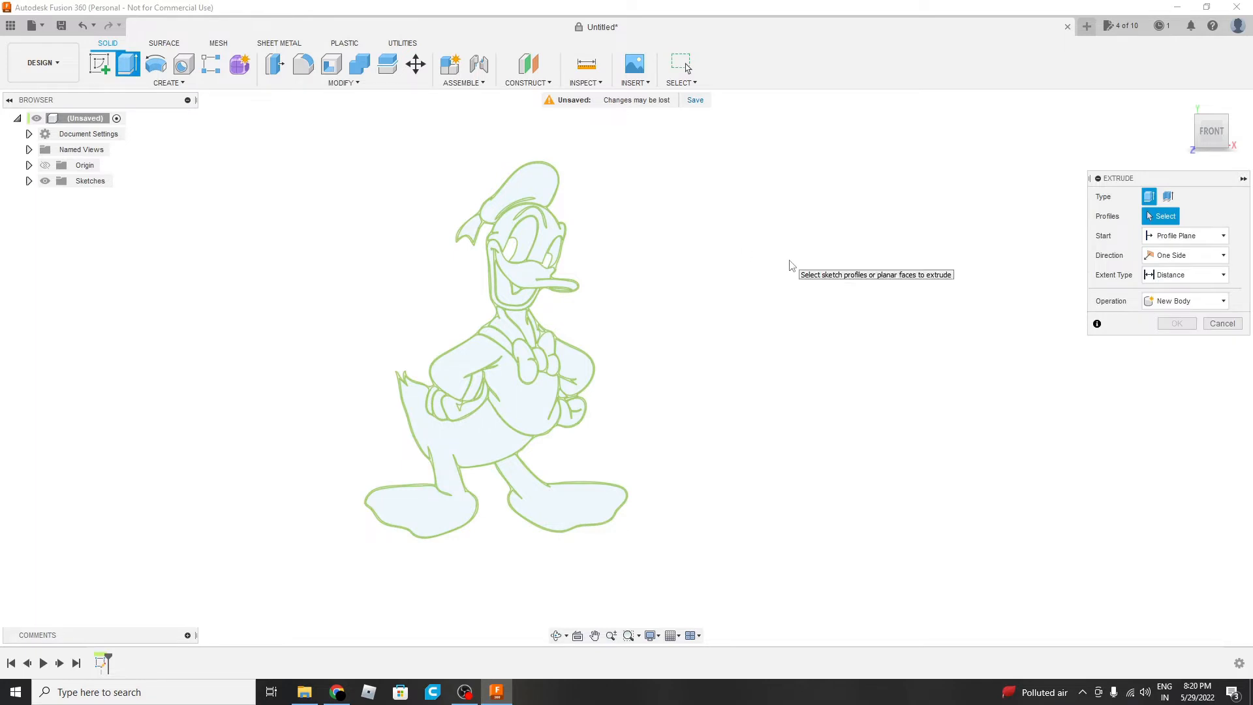
pyautogui.scroll(1, 790, 264)
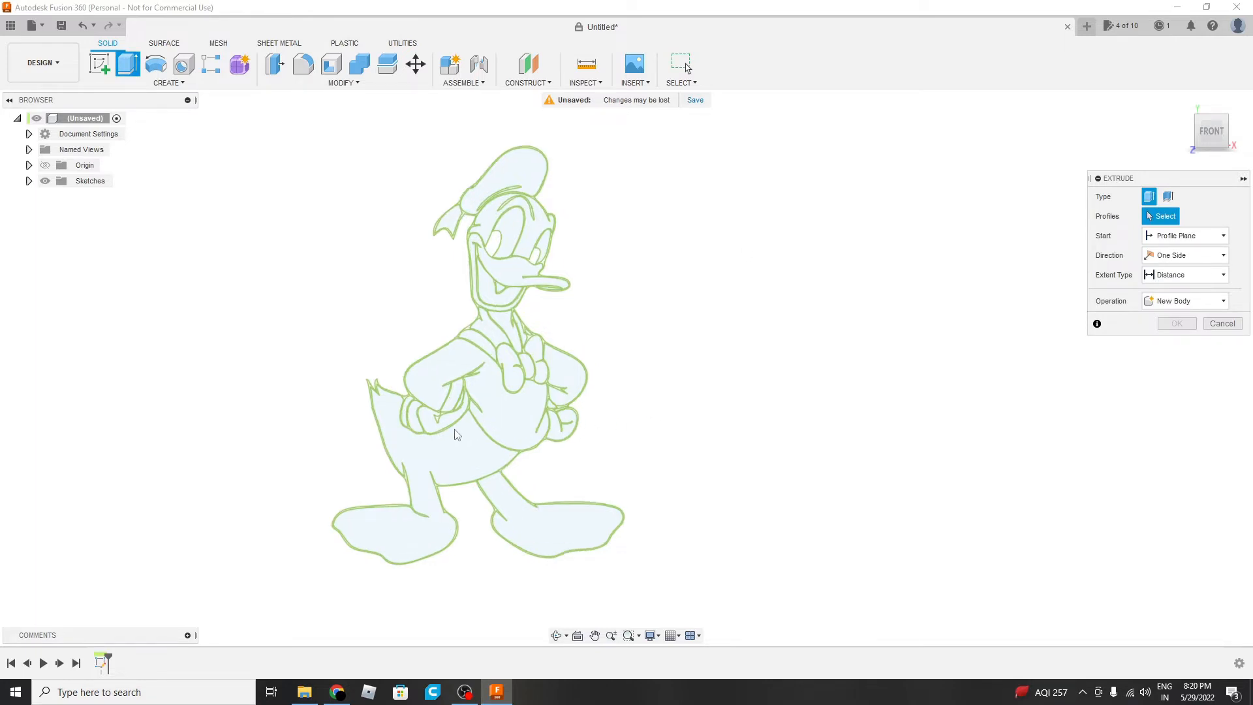
pyautogui.scroll(2, 457, 436)
pyautogui.click(430, 458)
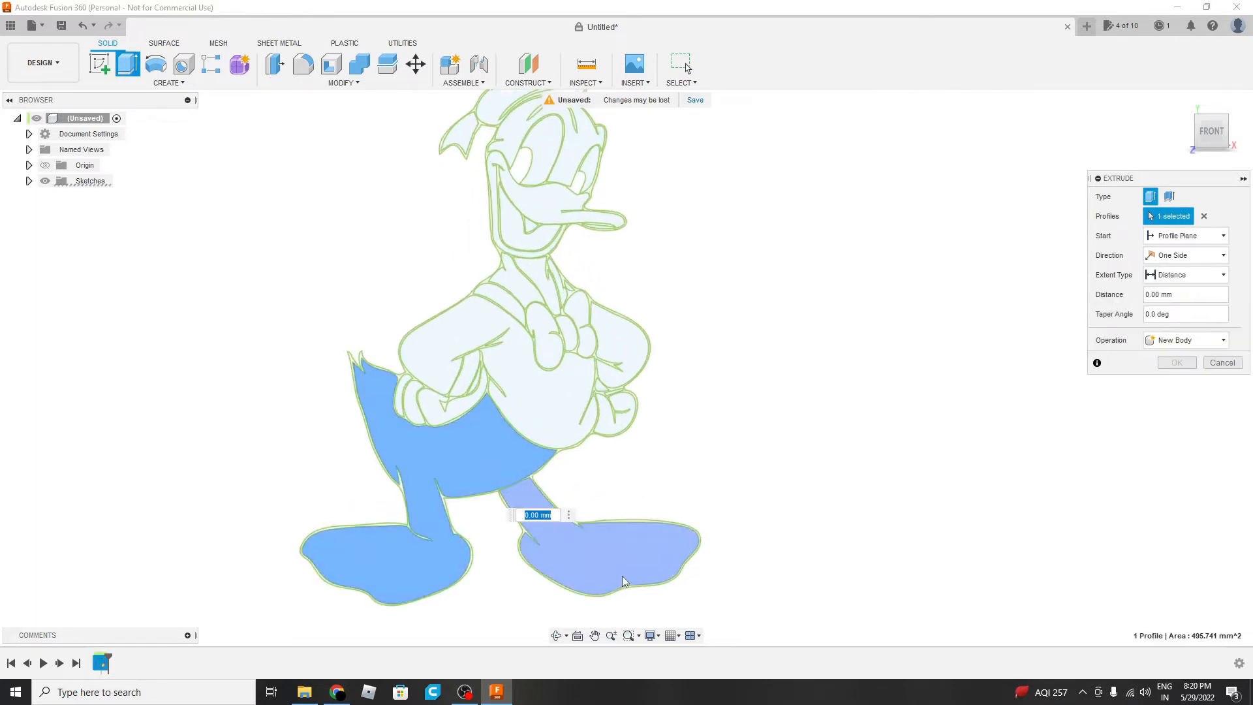
pyautogui.click(619, 571)
pyautogui.scroll(2, 543, 421)
pyautogui.click(548, 411)
# - Add the hand and cuff profiles at the hip and the small sliver beside the forearm to the extrusion selection
pyautogui.scroll(2, 460, 400)
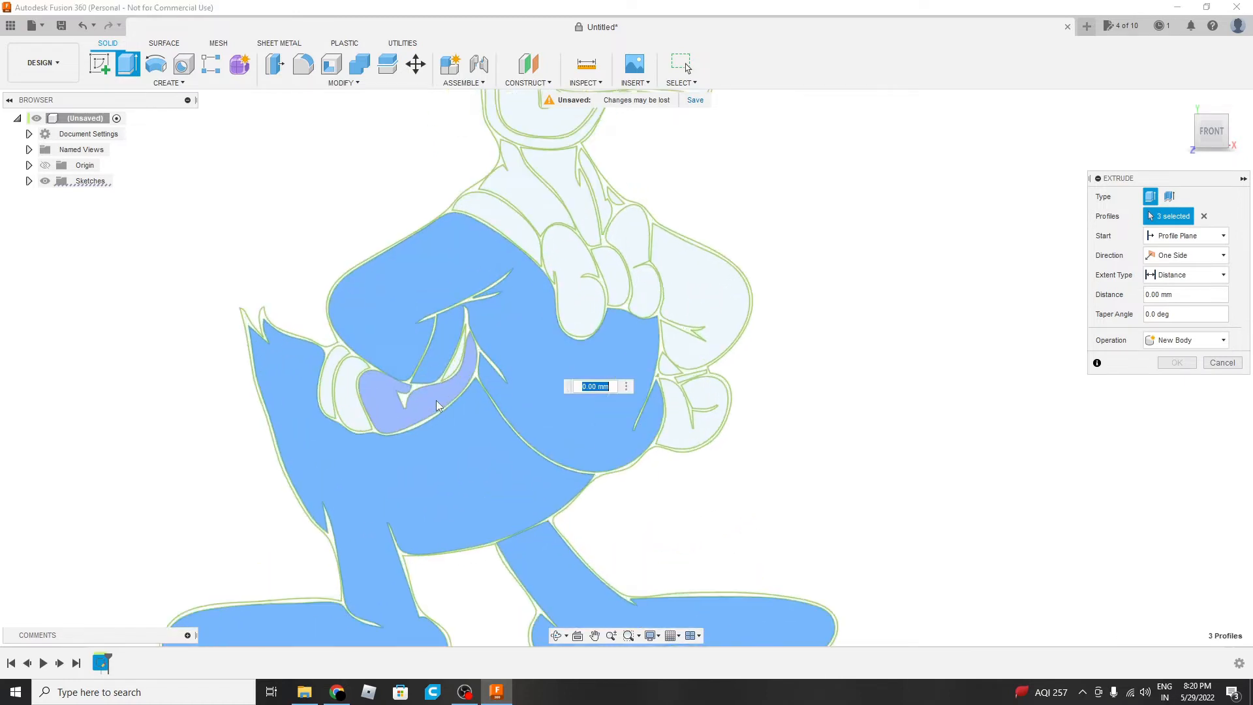
pyautogui.click(418, 401)
pyautogui.click(400, 403)
pyautogui.click(344, 391)
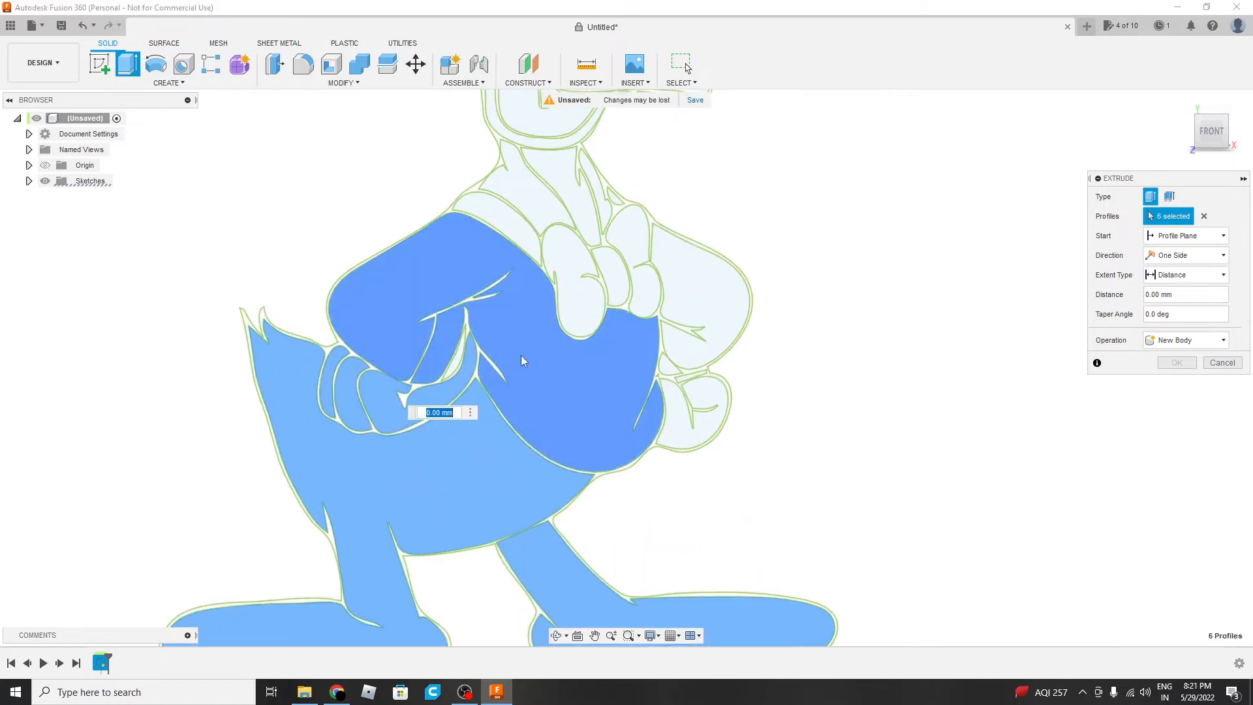
pyautogui.scroll(2, 439, 367)
pyautogui.click(439, 367)
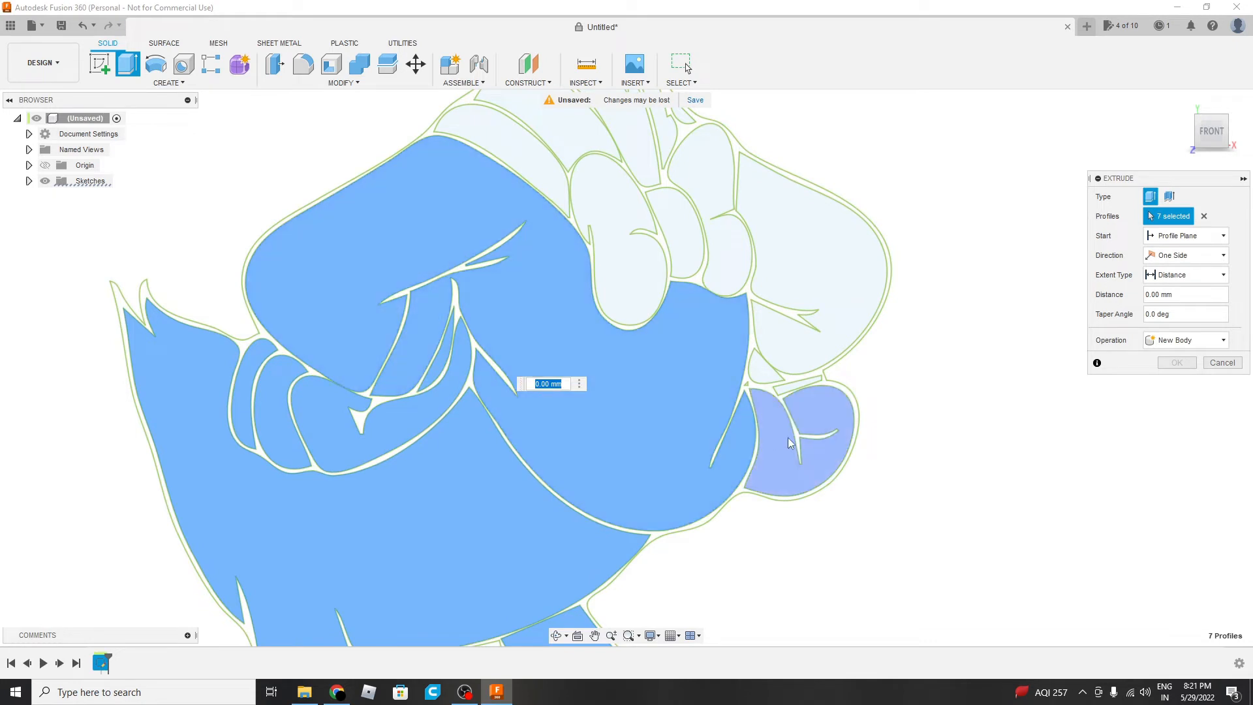
# - Add the opposite fist, its small cuff pieces and the sleeve above it to the extrusion selection
pyautogui.click(818, 425)
pyautogui.scroll(2, 818, 425)
pyautogui.click(744, 357)
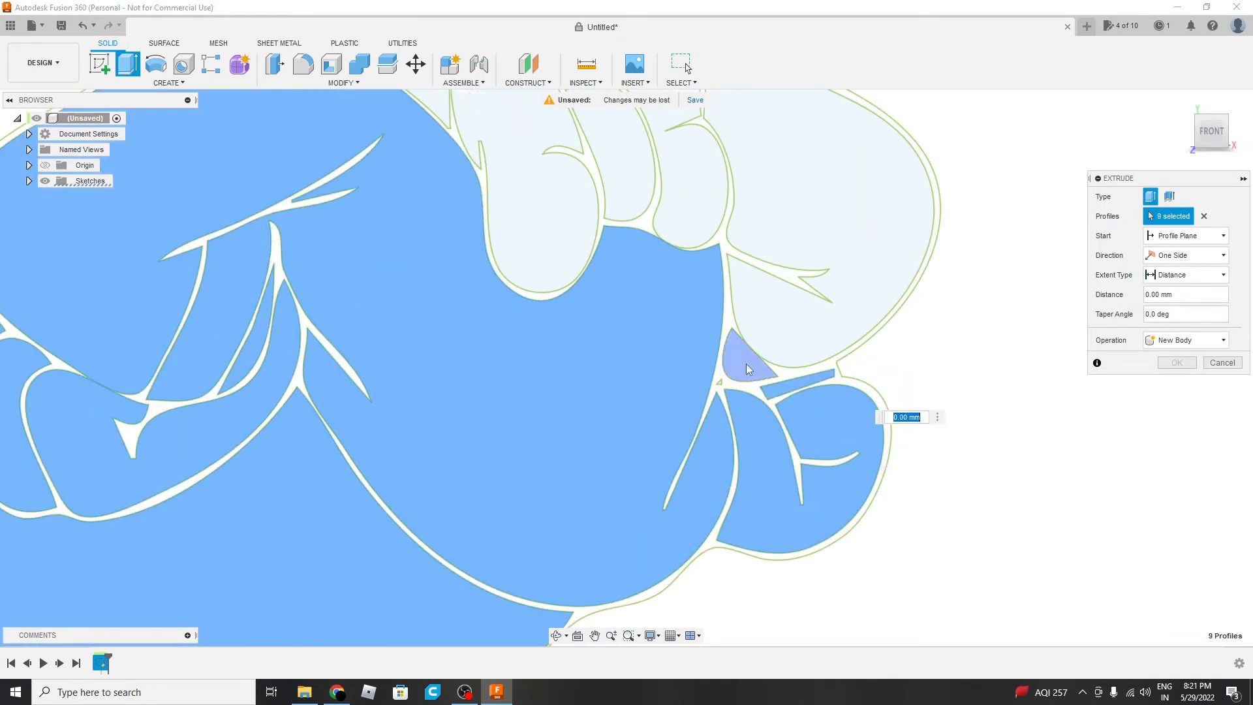
pyautogui.click(782, 335)
pyautogui.click(781, 335)
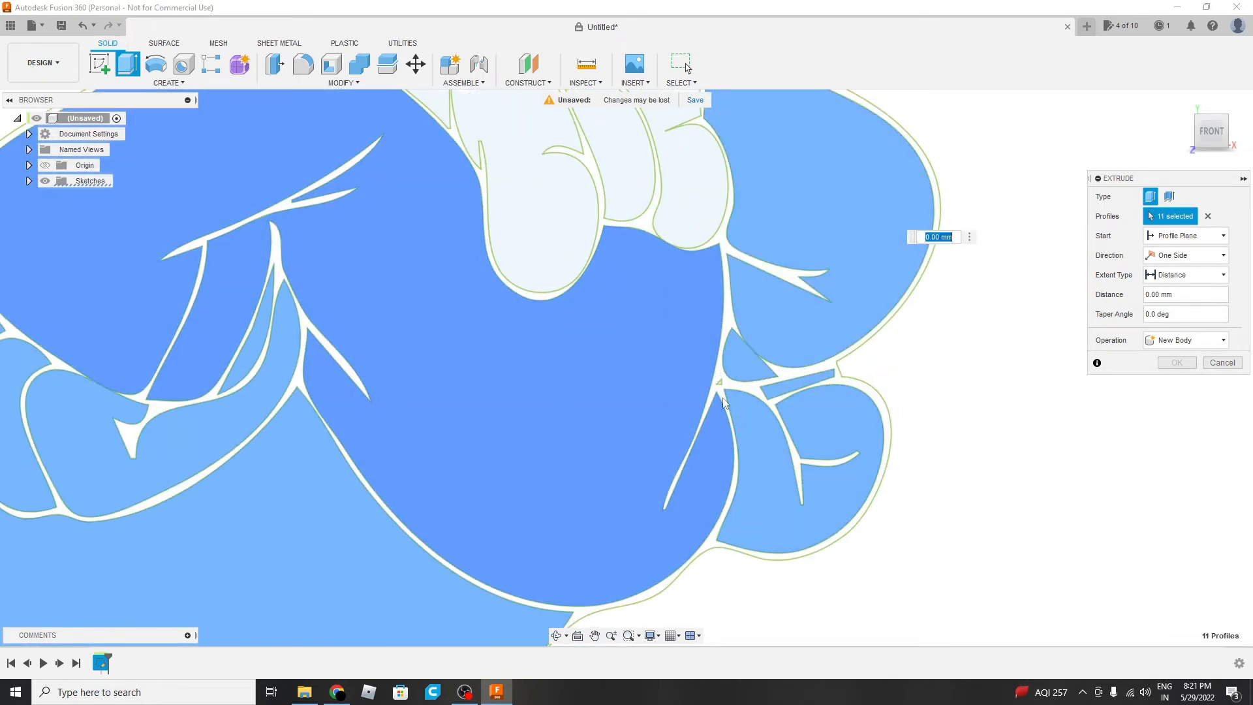
# - Add the remaining bow tie profiles at the chest to the extrusion selection
pyautogui.scroll(-2, 740, 326)
pyautogui.click(718, 224)
pyautogui.click(659, 215)
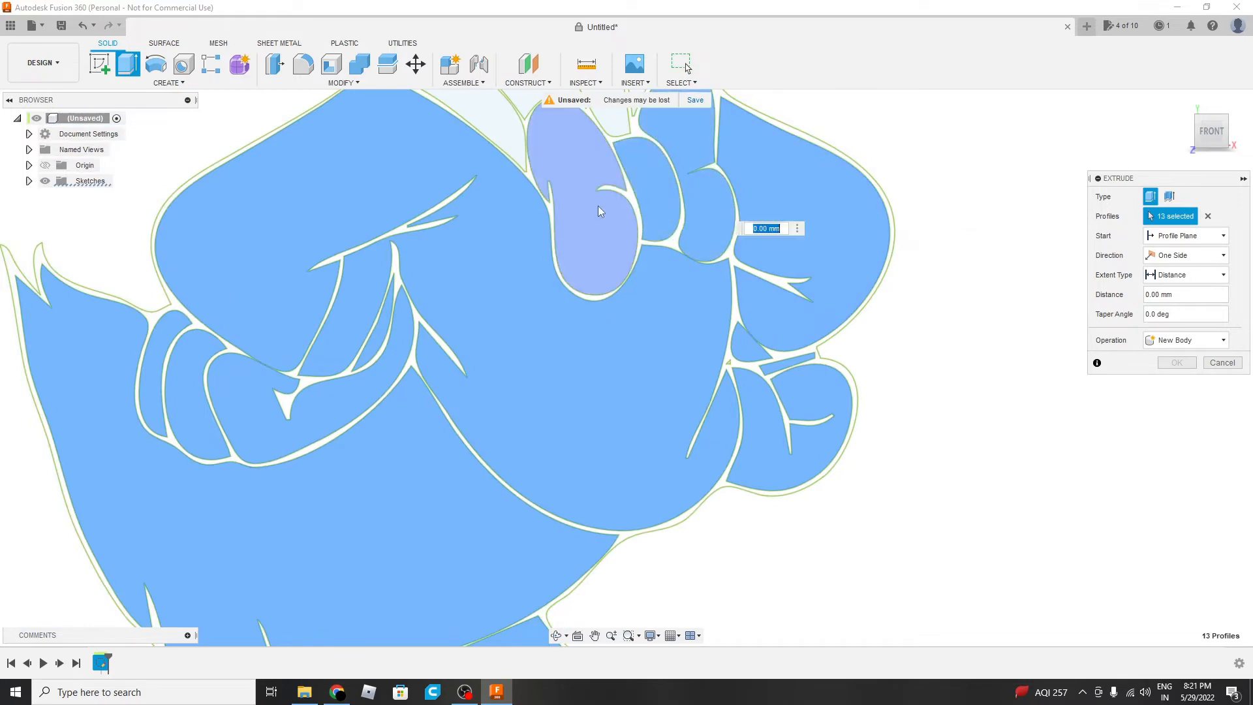
pyautogui.click(597, 210)
pyautogui.scroll(-2, 664, 219)
pyautogui.scroll(2, 664, 218)
pyautogui.scroll(-2, 668, 222)
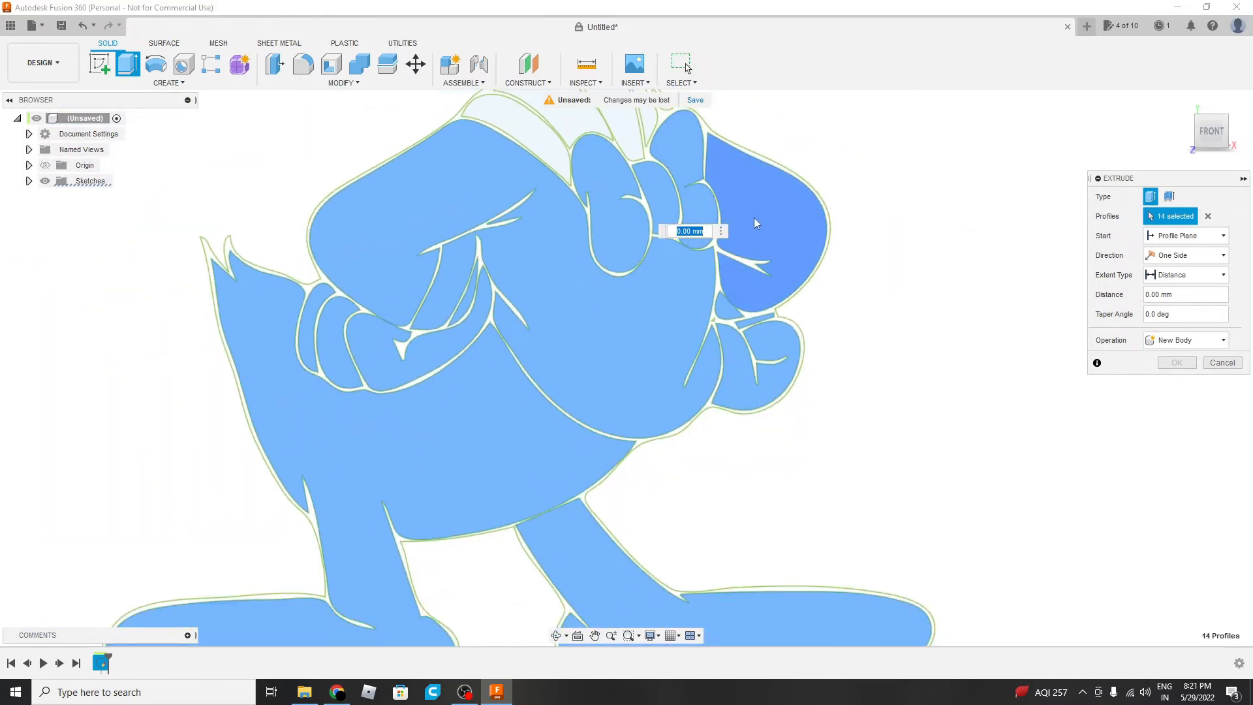
# - Add the neck and collar profiles and the small sliver beside the bow tie to the extrusion selection
pyautogui.moveTo(859, 191); pyautogui.dragTo(845, 403, button='middle')
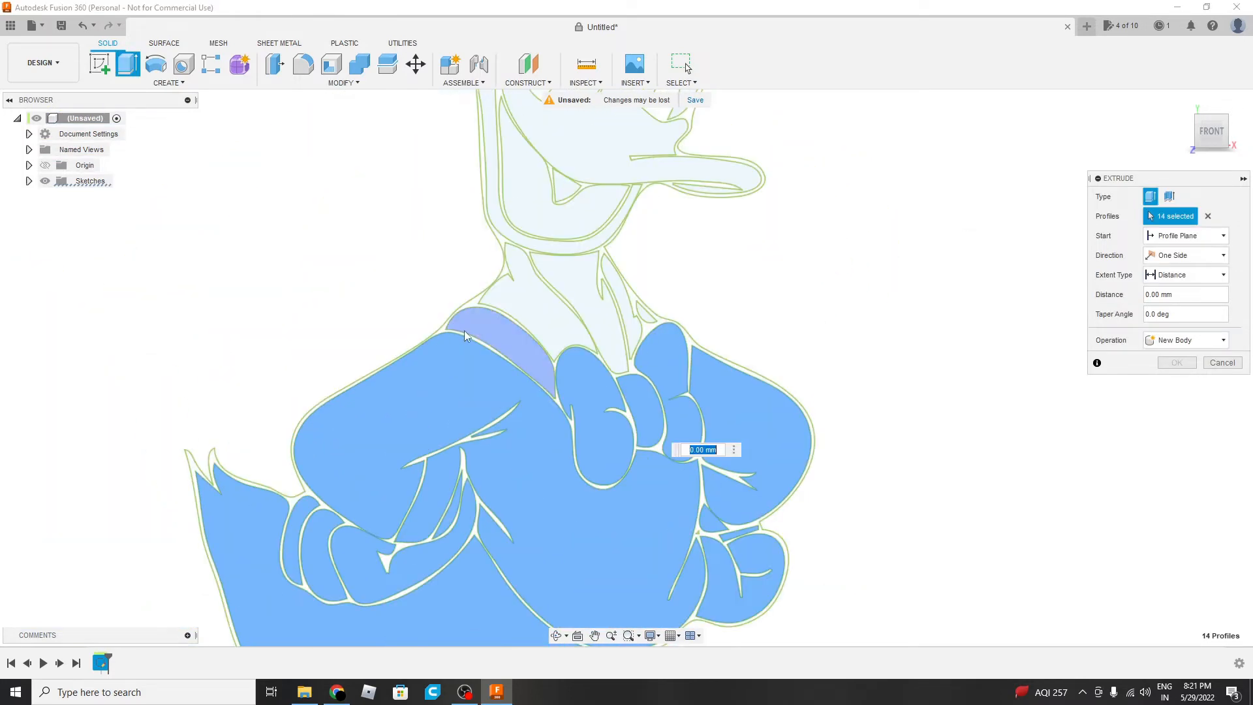
pyautogui.click(506, 304)
pyautogui.click(580, 297)
pyautogui.click(629, 304)
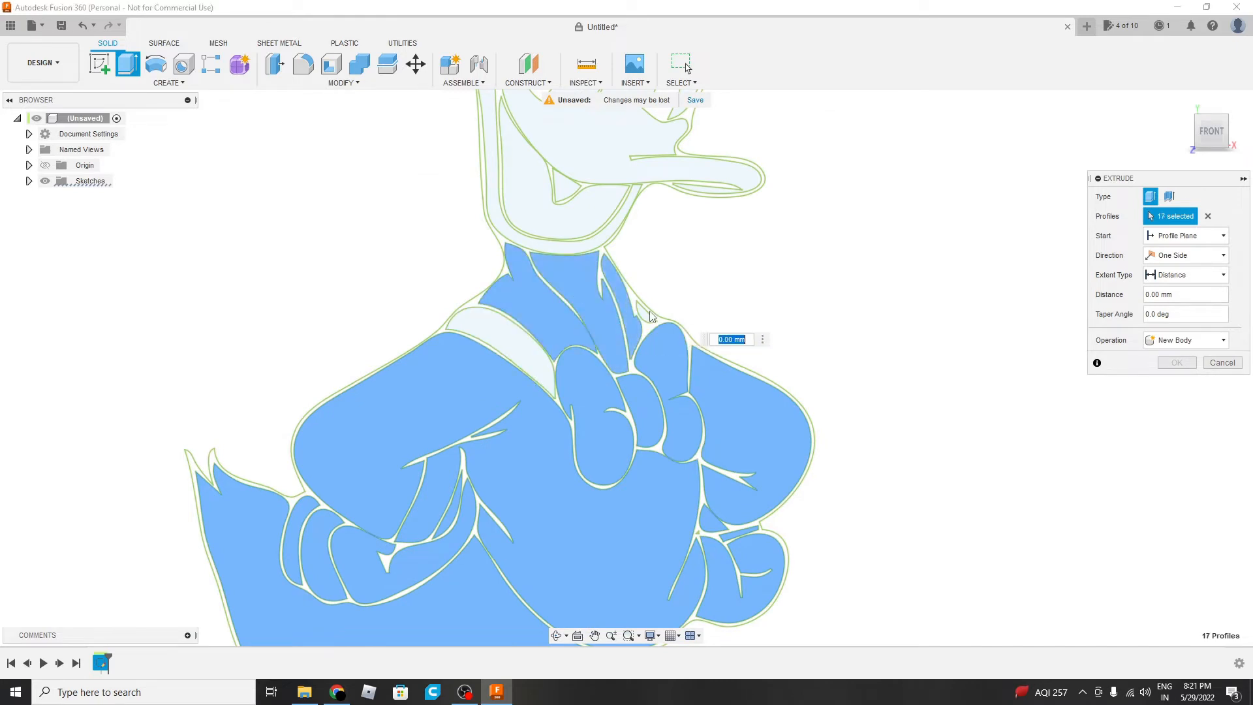
pyautogui.click(650, 317)
# - Add the mouth interior, the beak and the small triangular area inside the mouth to the extrusion selection
pyautogui.click(570, 213)
pyautogui.click(628, 172)
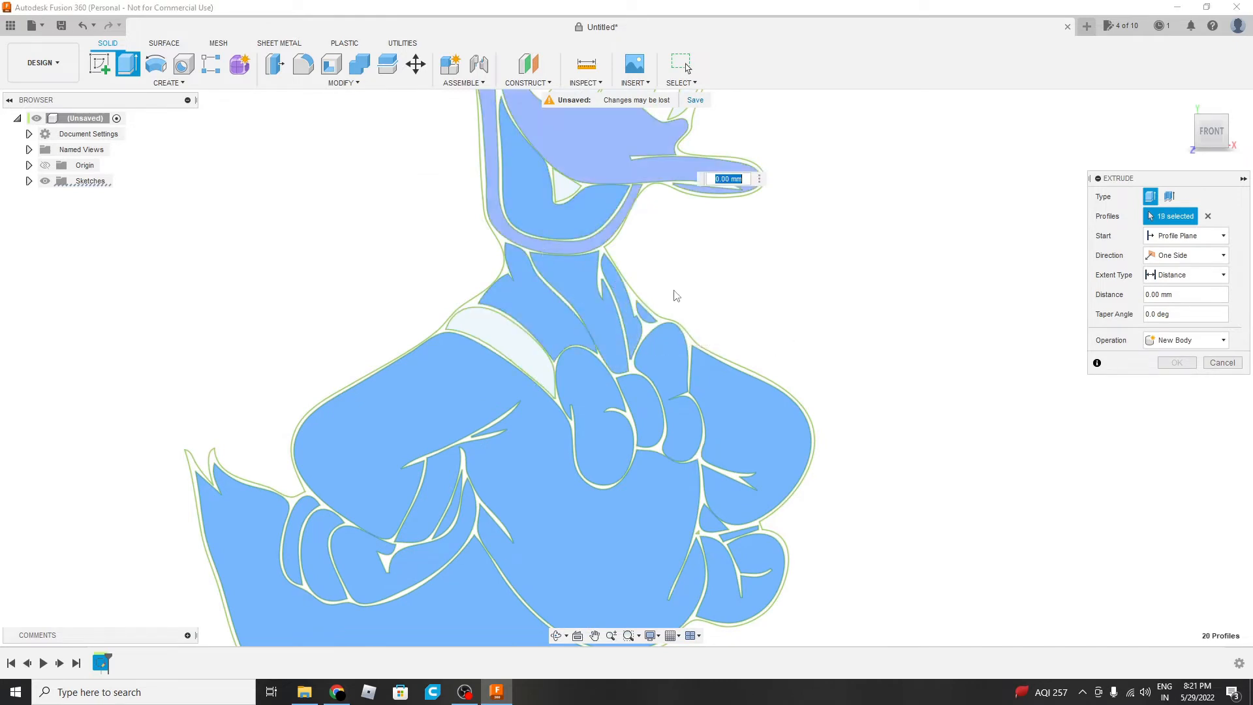
pyautogui.scroll(-2, 705, 270)
pyautogui.scroll(2, 804, 108)
pyautogui.click(536, 253)
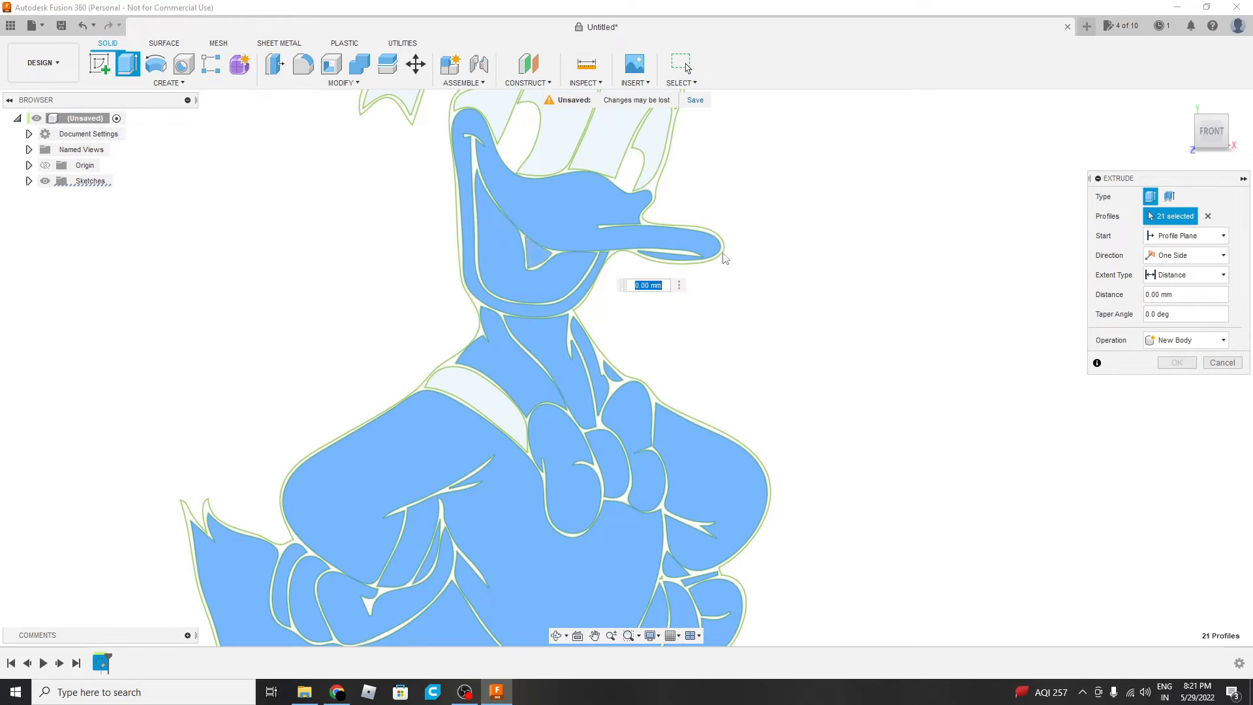
# - Add the eye areas, the head, the cap and the cap's ribbon to the extrusion selection
pyautogui.scroll(-2, 880, 298)
pyautogui.moveTo(798, 207); pyautogui.dragTo(767, 346, button='middle')
pyautogui.click(643, 312)
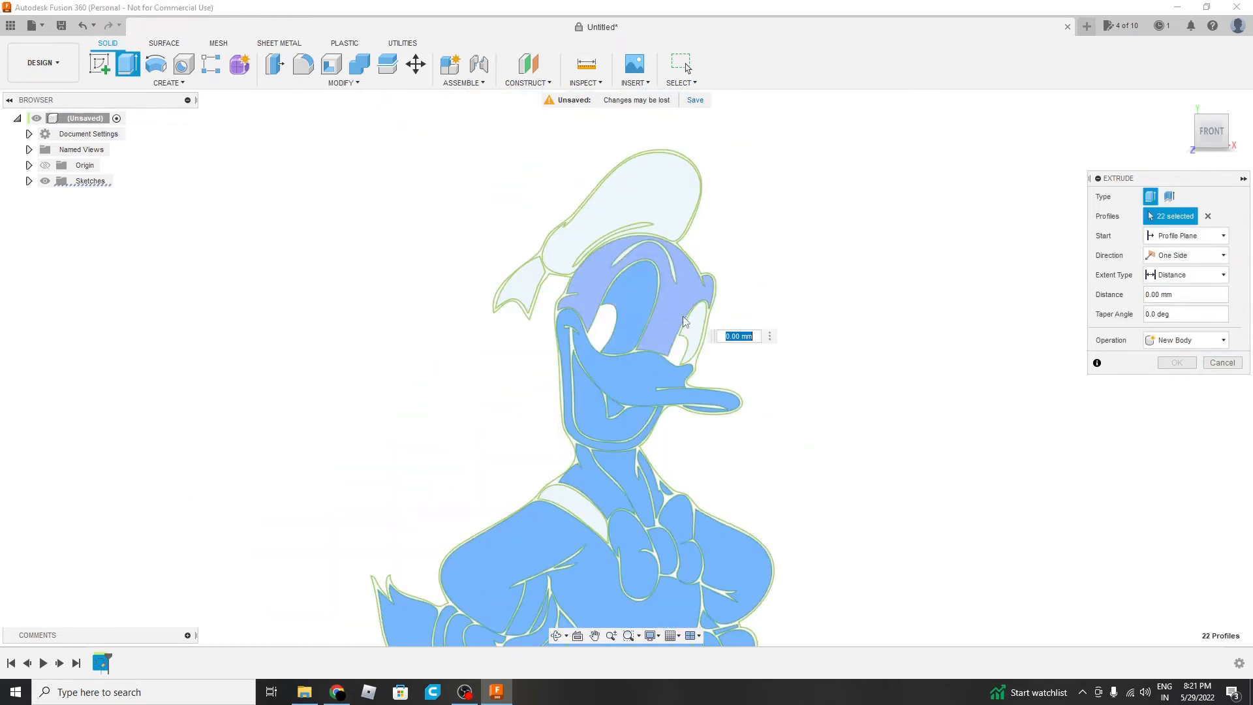
pyautogui.click(679, 309)
pyautogui.click(701, 329)
pyautogui.click(604, 212)
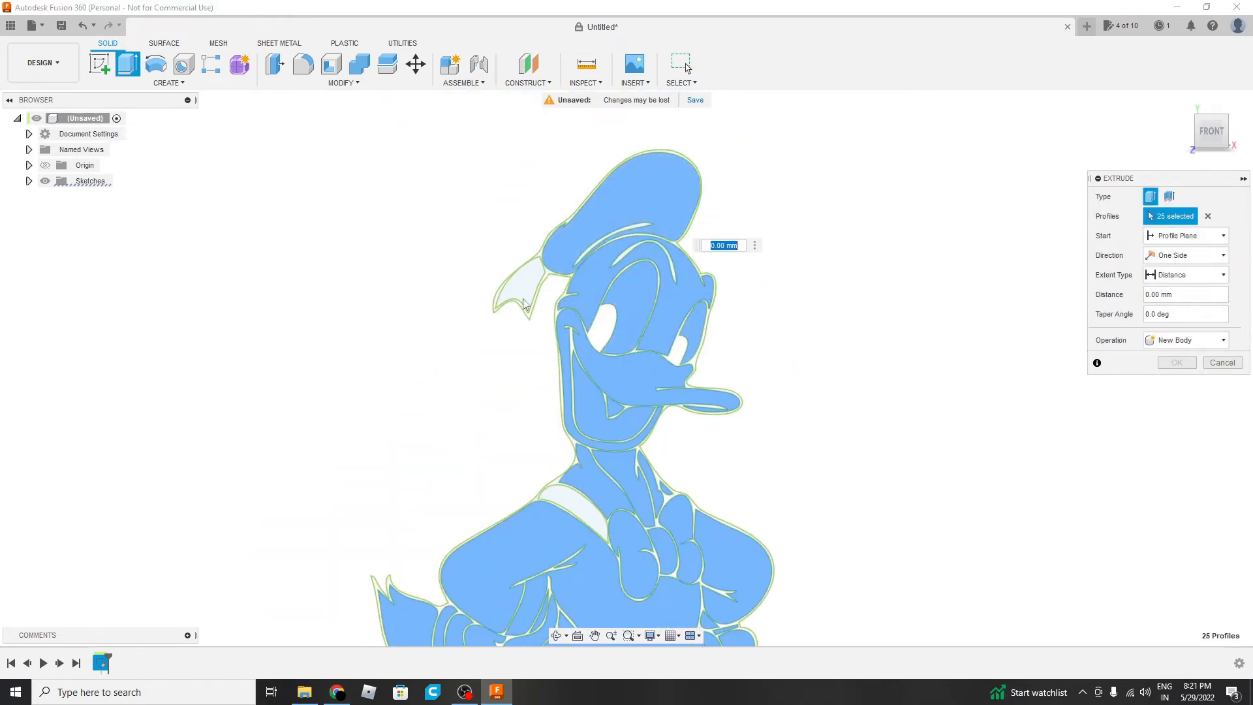
pyautogui.click(517, 288)
# - Add the curved collar band at the shoulder and extrude all selected profiles 1 mm as new bodies
pyautogui.scroll(-4, 820, 342)
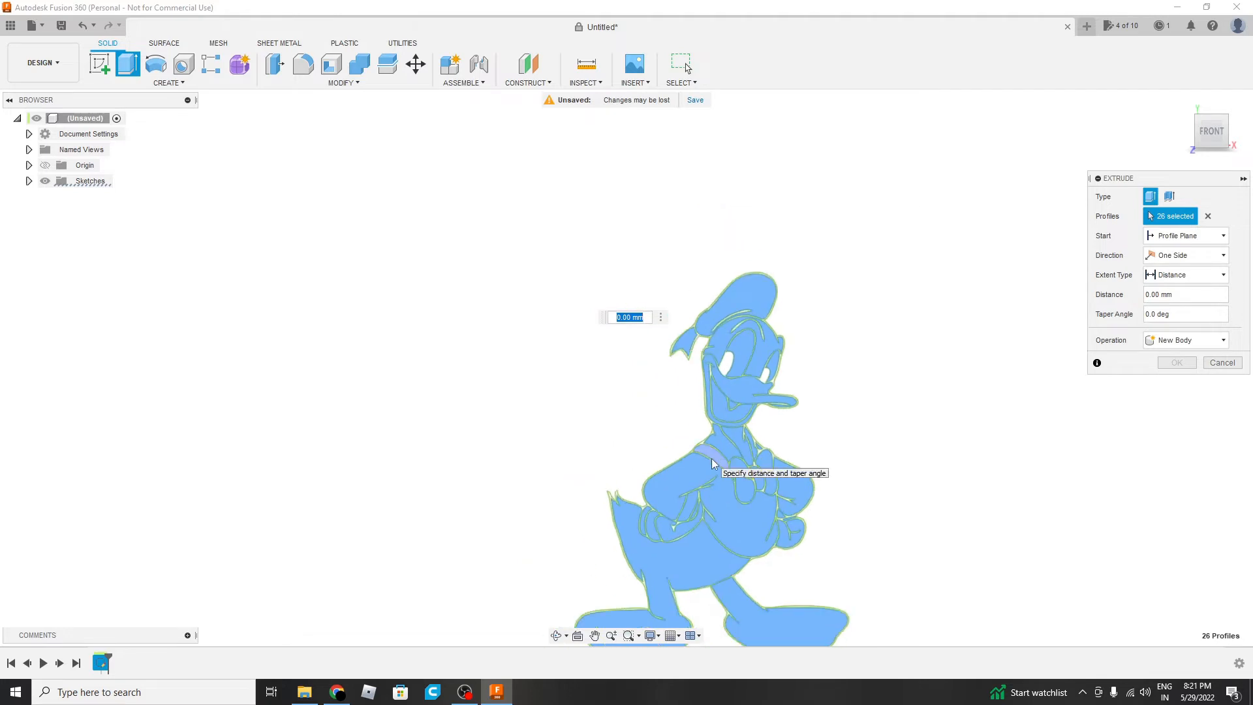
pyautogui.click(717, 457)
pyautogui.moveTo(1013, 502); pyautogui.dragTo(893, 379, button='middle')
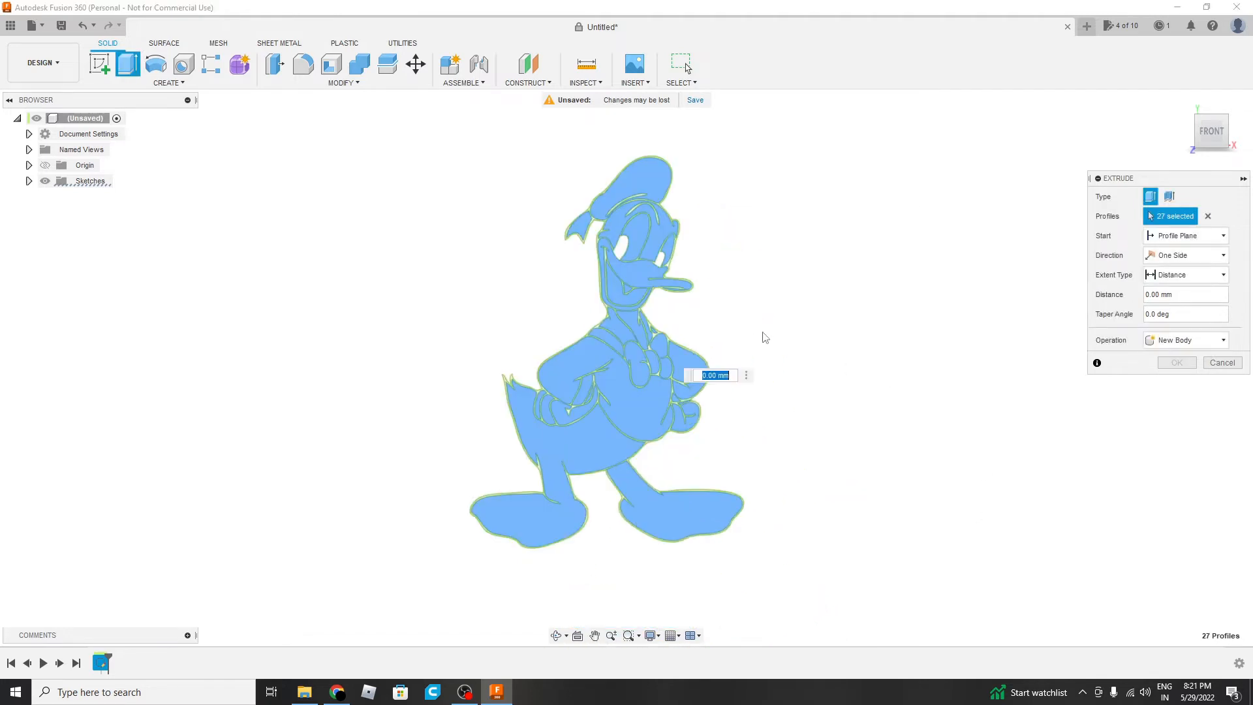
pyautogui.click(1160, 294)
pyautogui.write('1')
pyautogui.press('Return')
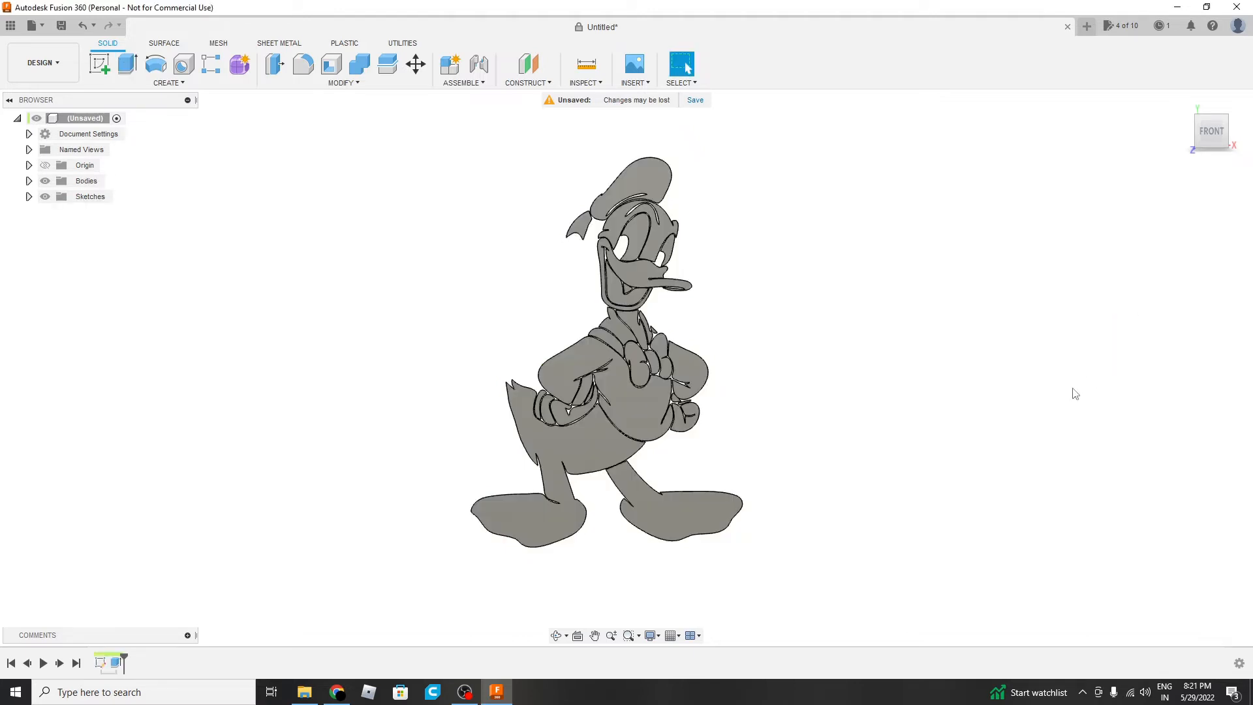
# - Examine the separate extruded pieces from the front, checking the torso and hand and the list of bodies
pyautogui.keyDown('shift'); pyautogui.moveTo(836, 394); pyautogui.dragTo(898, 330, button='middle'); pyautogui.keyUp('shift')
pyautogui.press('Escape')
pyautogui.click(1206, 133)
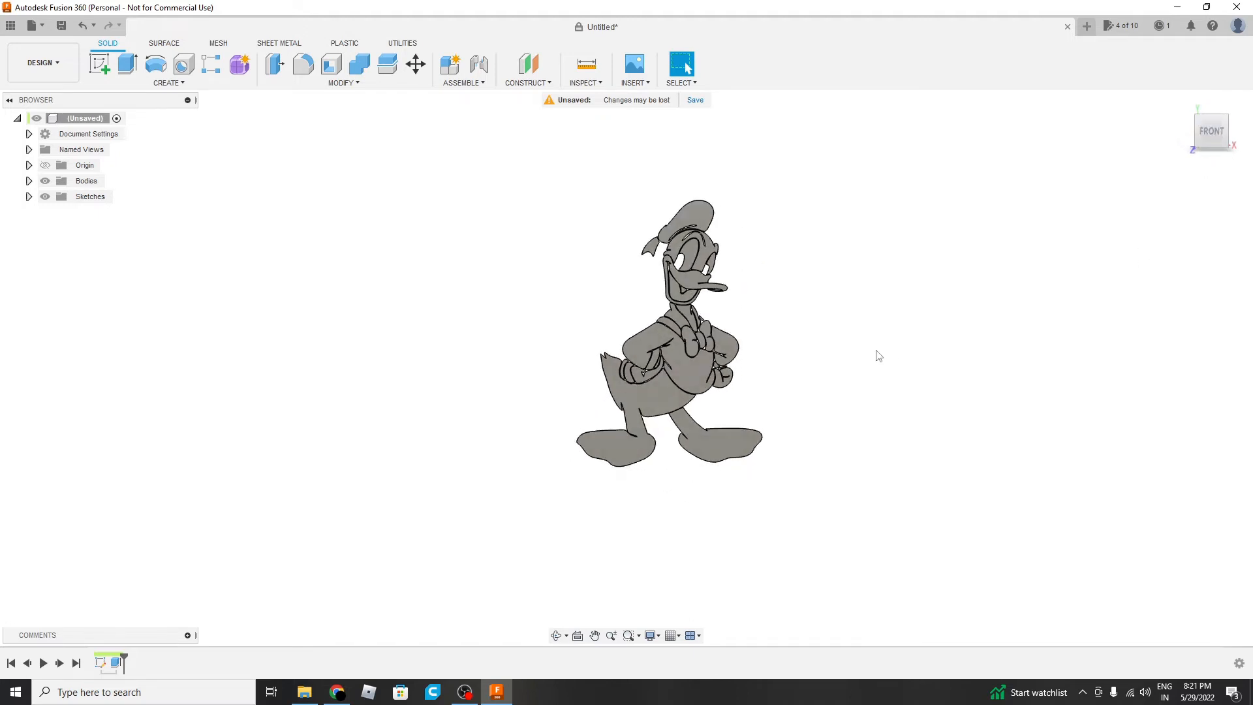
pyautogui.scroll(8, 636, 391)
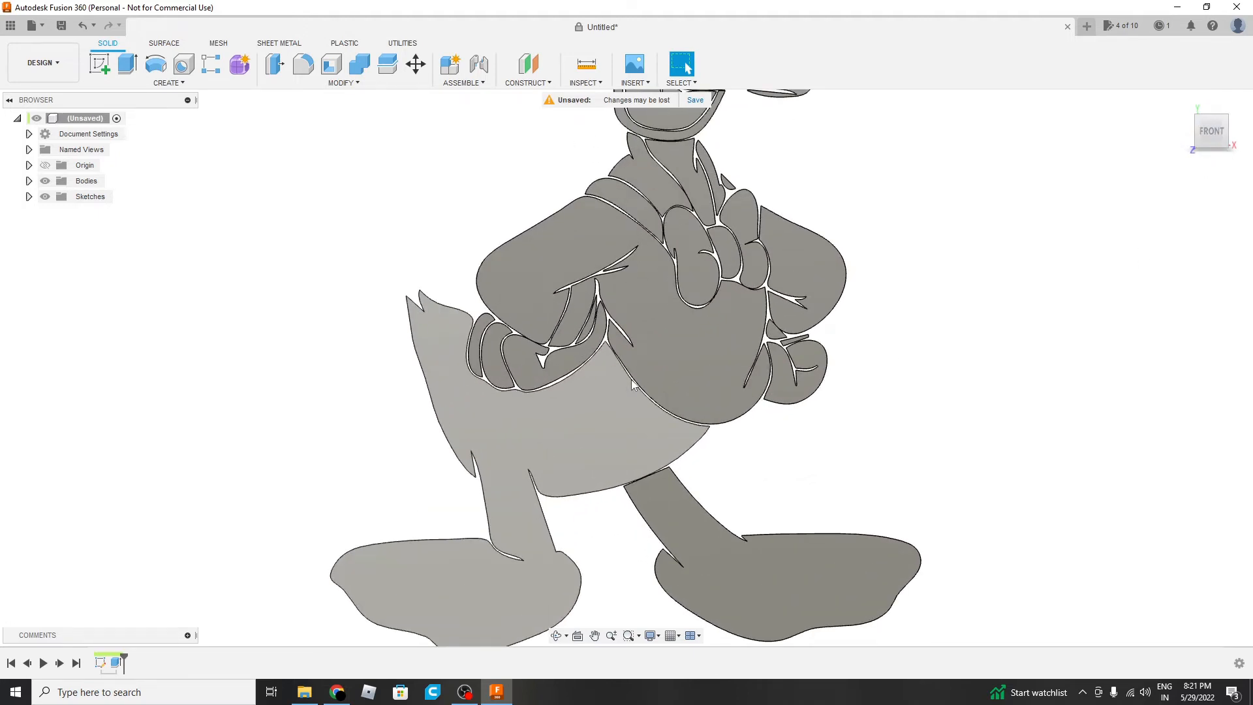
pyautogui.click(575, 298)
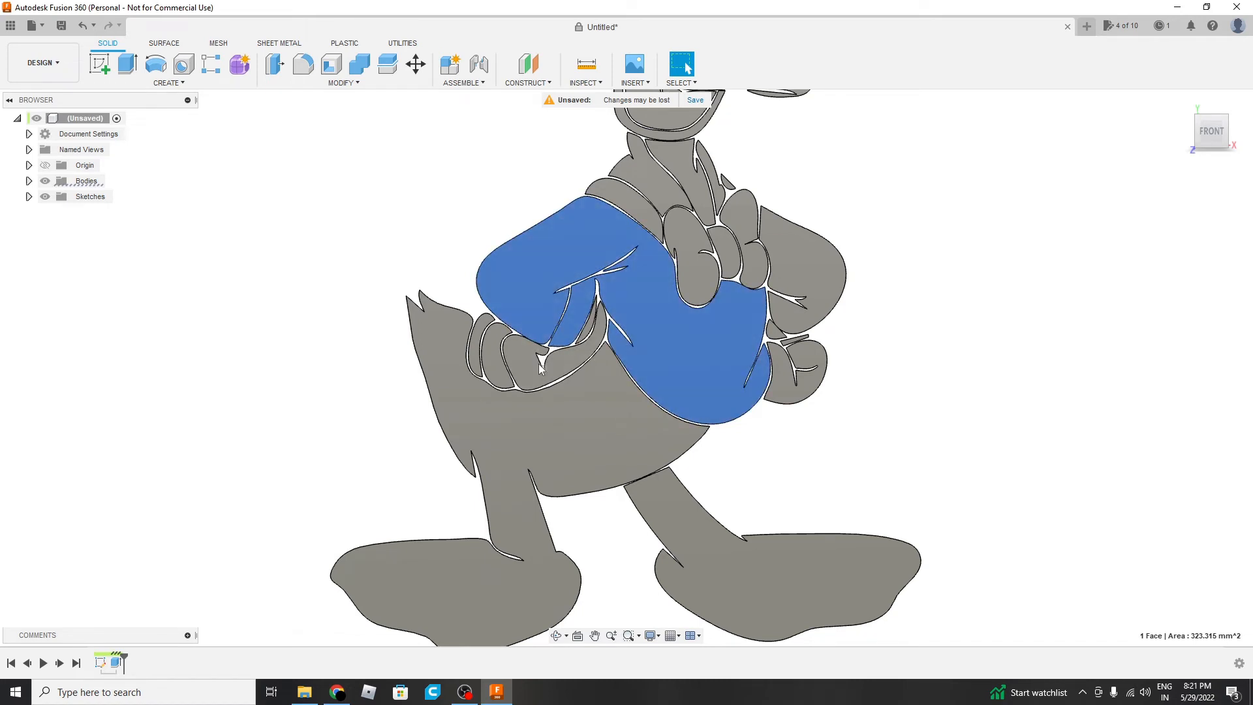
pyautogui.click(539, 369)
pyautogui.click(531, 372)
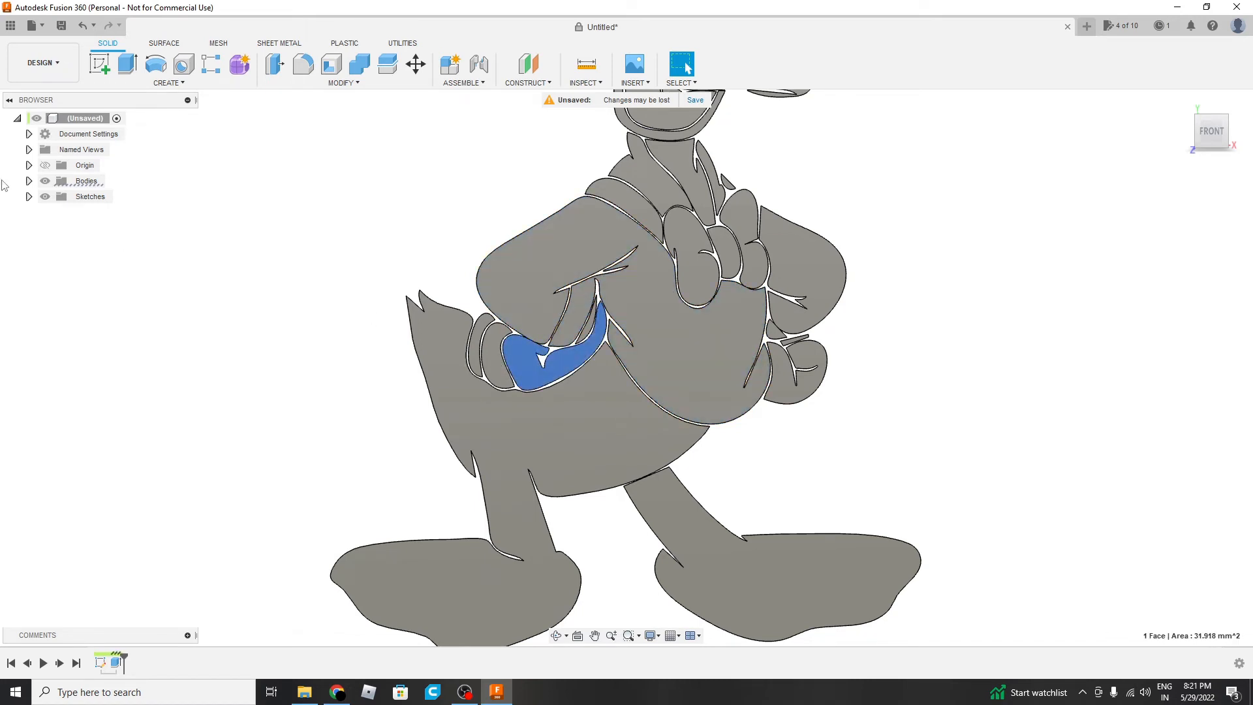
pyautogui.click(29, 182)
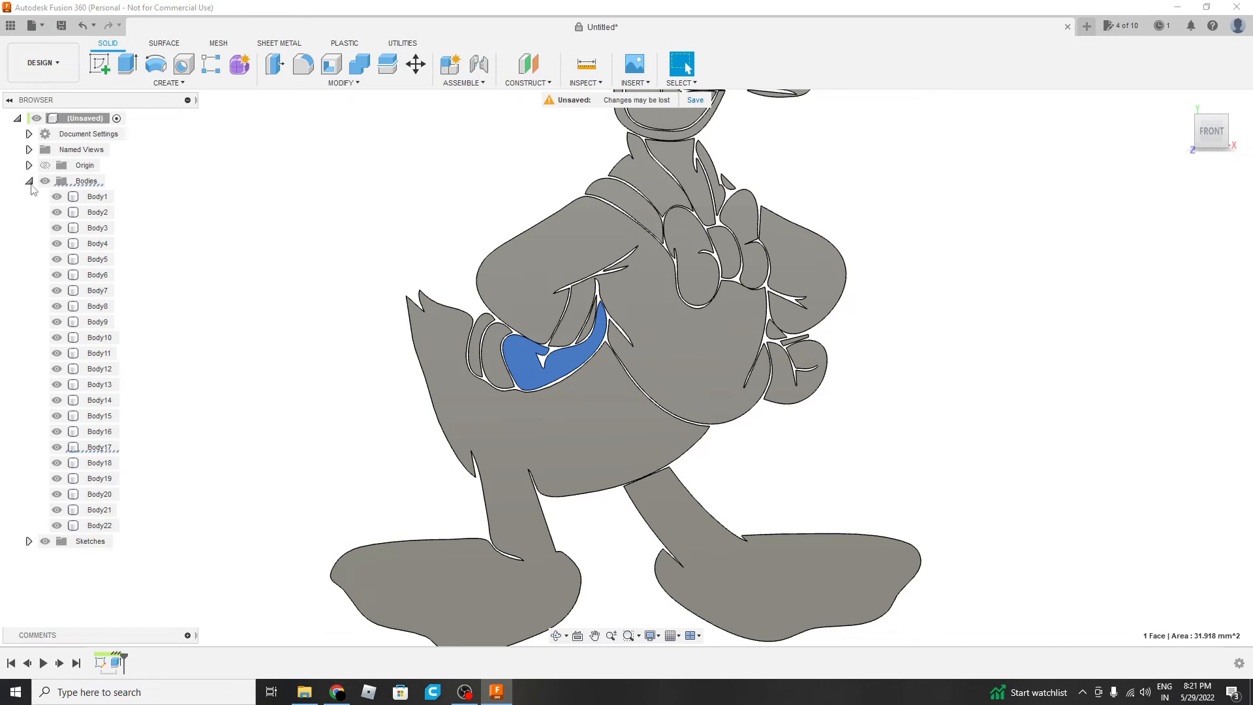
pyautogui.press('Escape')
pyautogui.click(29, 181)
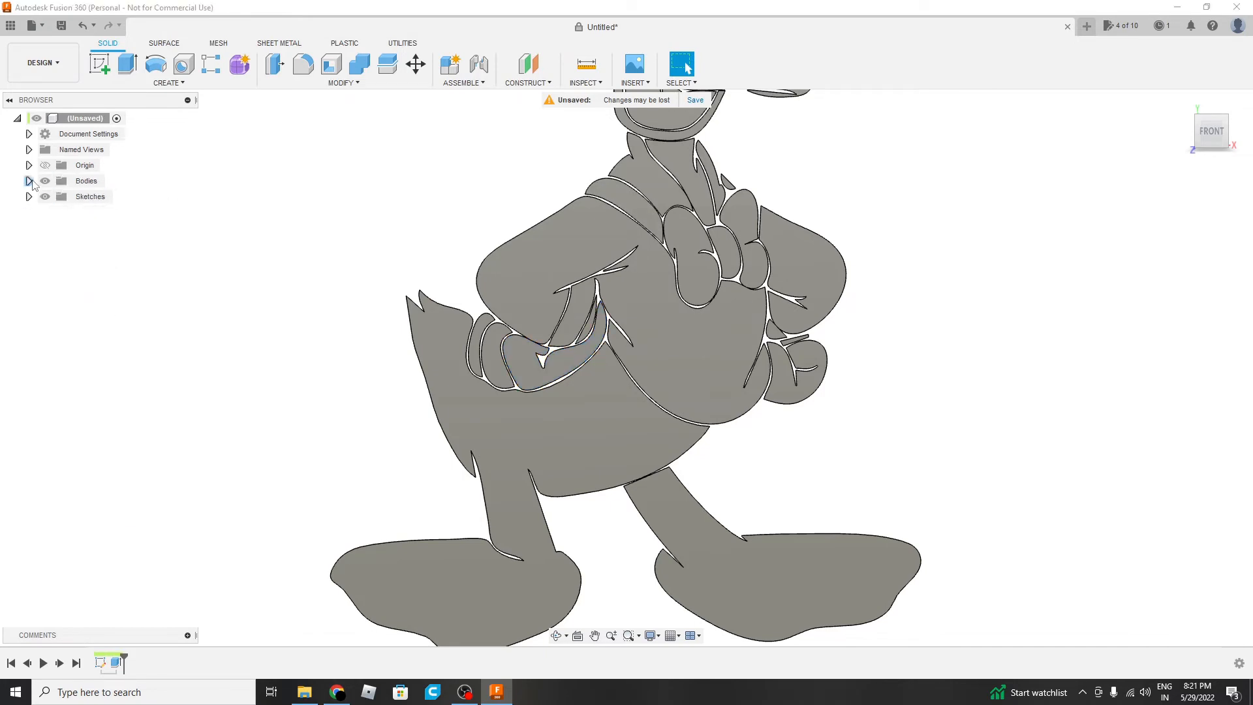
# - Create a new sketch on the back face of the torso body
pyautogui.keyDown('shift'); pyautogui.moveTo(587, 326); pyautogui.dragTo(646, 330, button='middle'); pyautogui.keyUp('shift')
pyautogui.click(593, 333)
pyautogui.rightClick(625, 335)
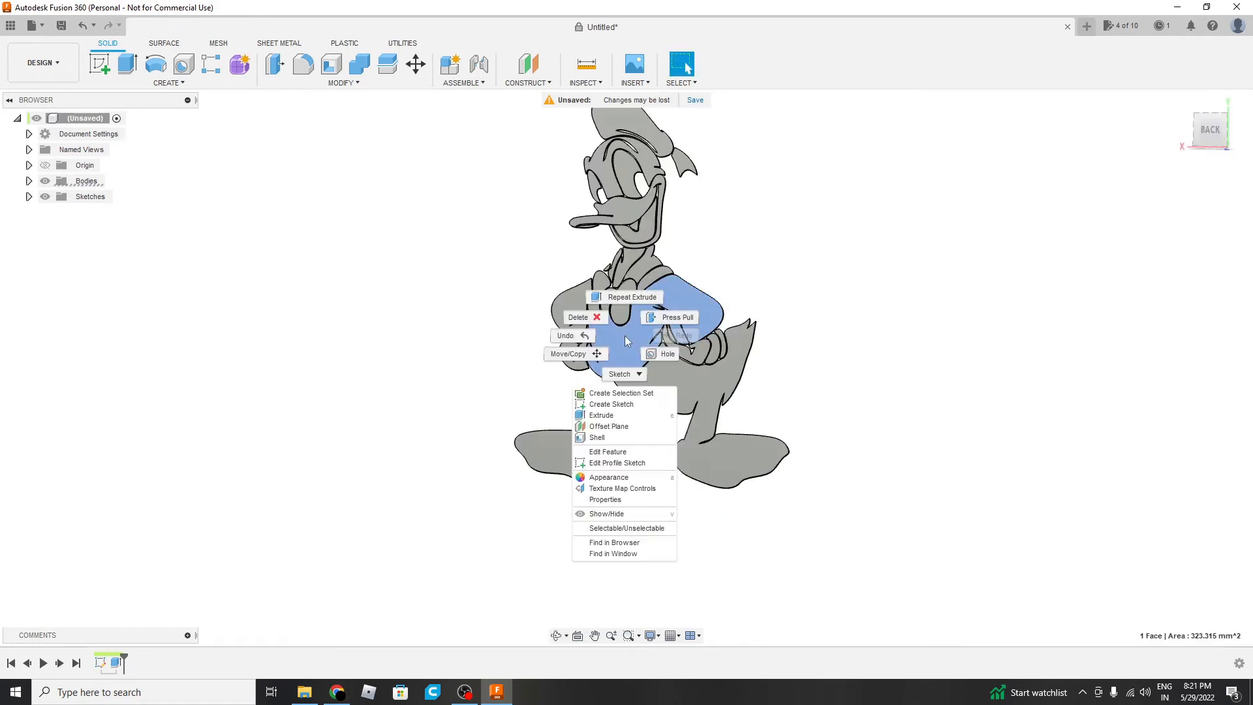
pyautogui.click(611, 404)
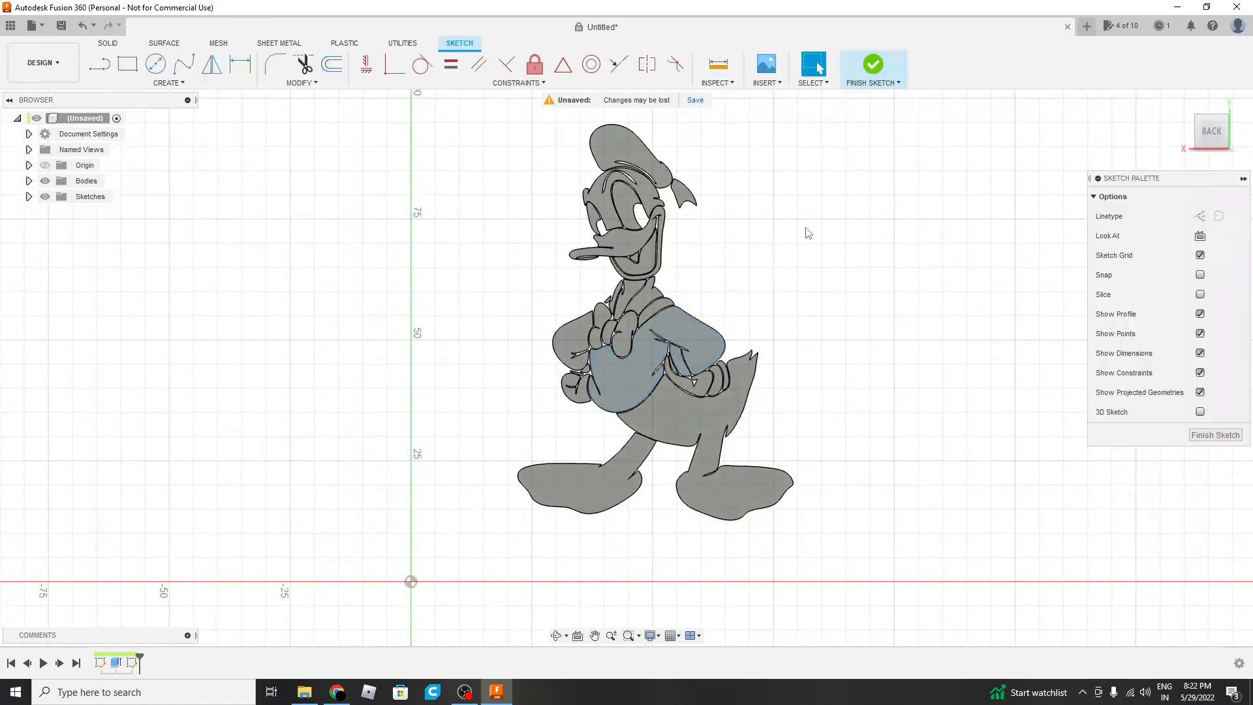
# - Sketch a circle about 100.5 mm in diameter, centered on the torso and enclosing the whole duck figure
pyautogui.scroll(1, 807, 160)
pyautogui.press('c')
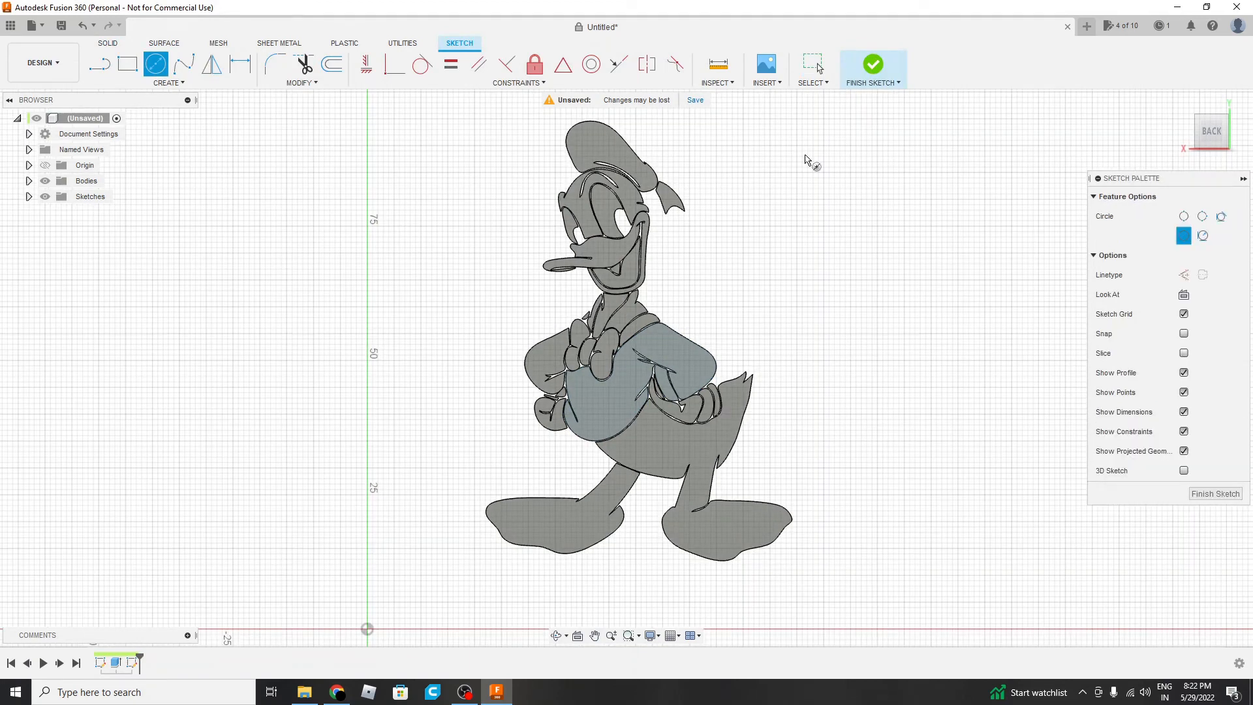
pyautogui.scroll(1, 753, 335)
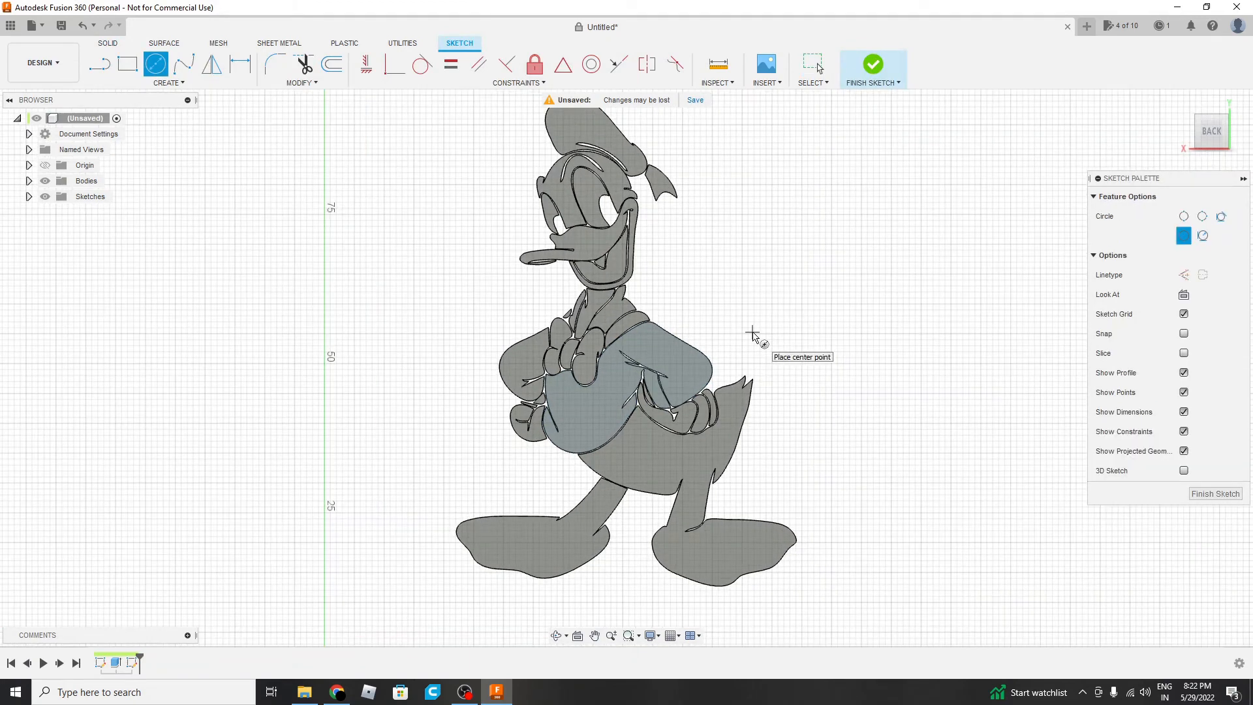
pyautogui.click(628, 383)
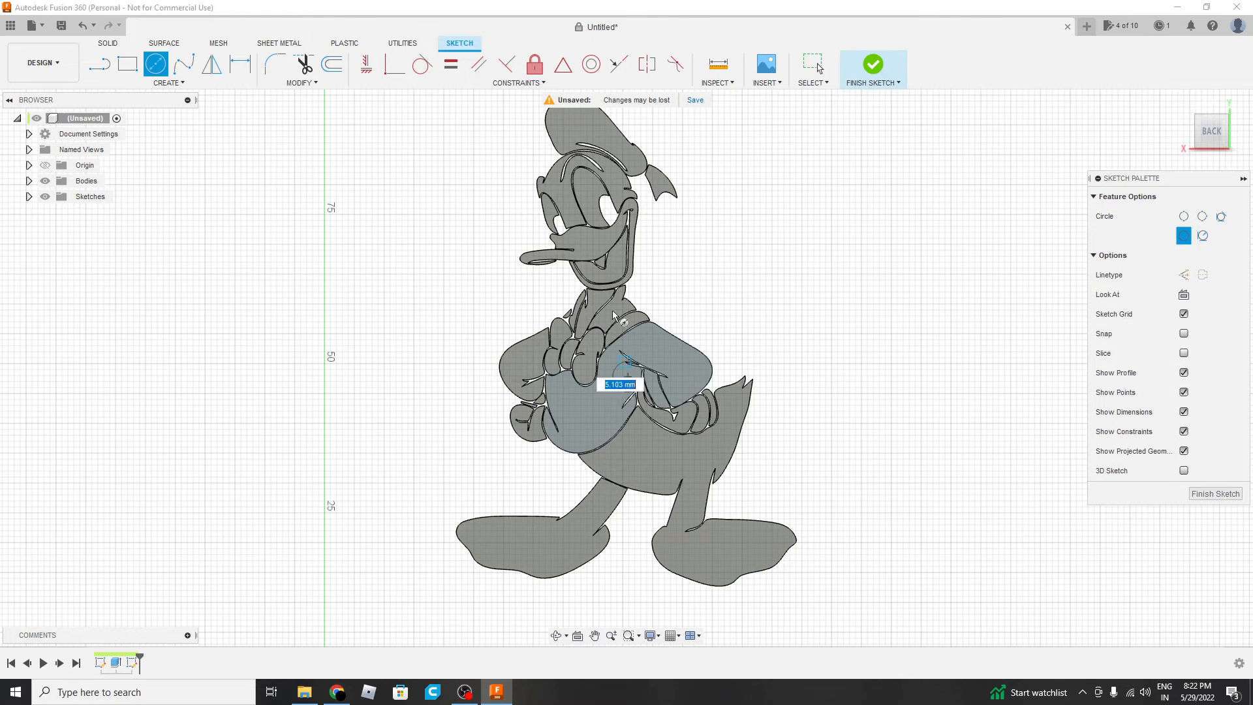
pyautogui.scroll(-2, 537, 196)
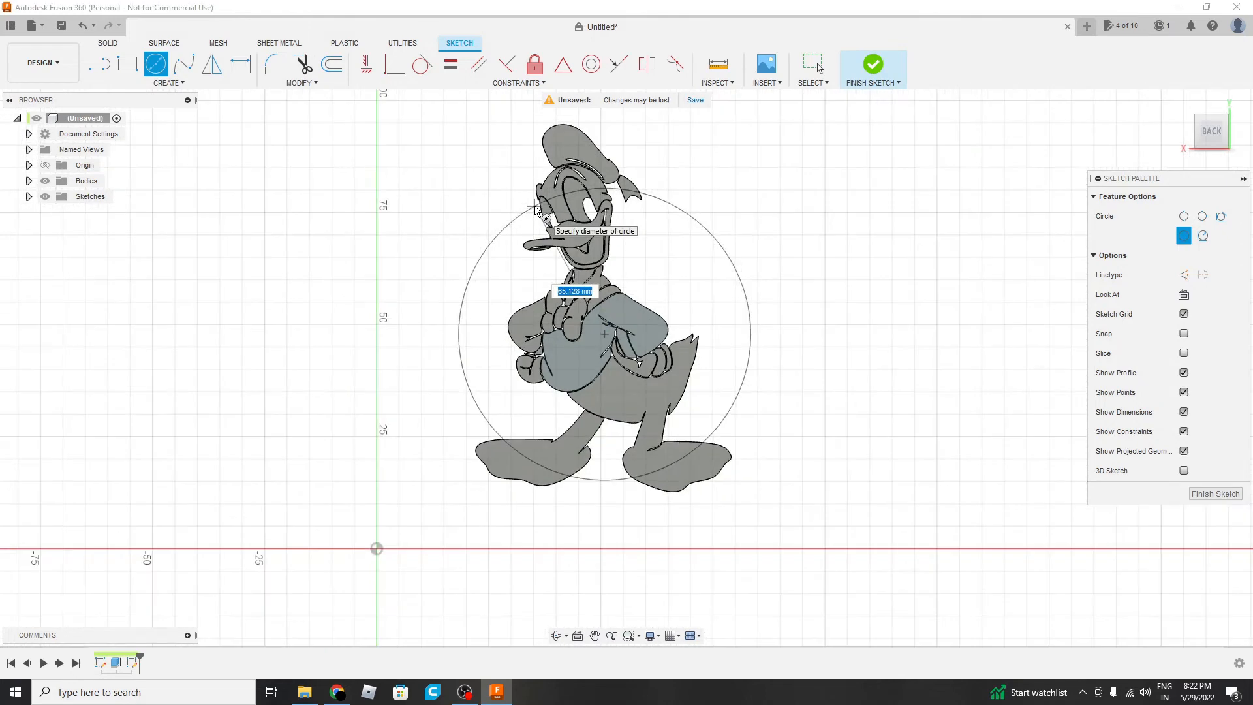
pyautogui.click(534, 124)
pyautogui.press('Escape')
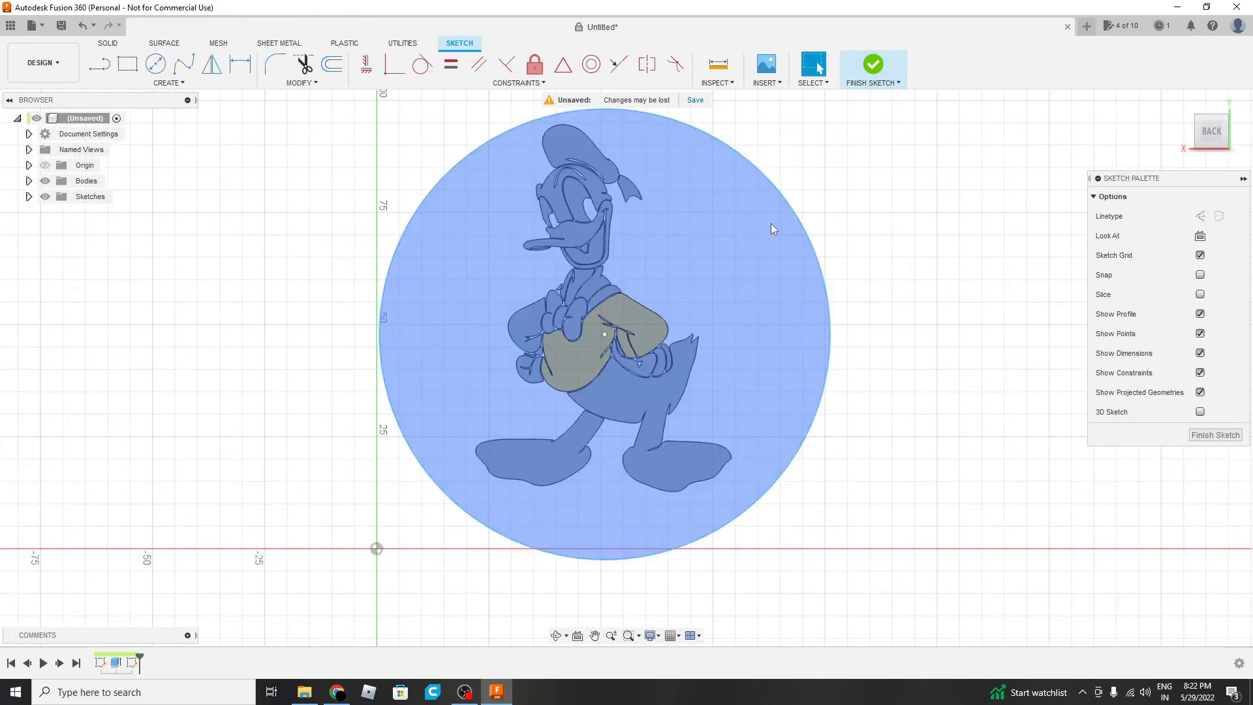
# - Dimension the circle's diameter to 100 mm
pyautogui.press('d')
pyautogui.click(803, 224)
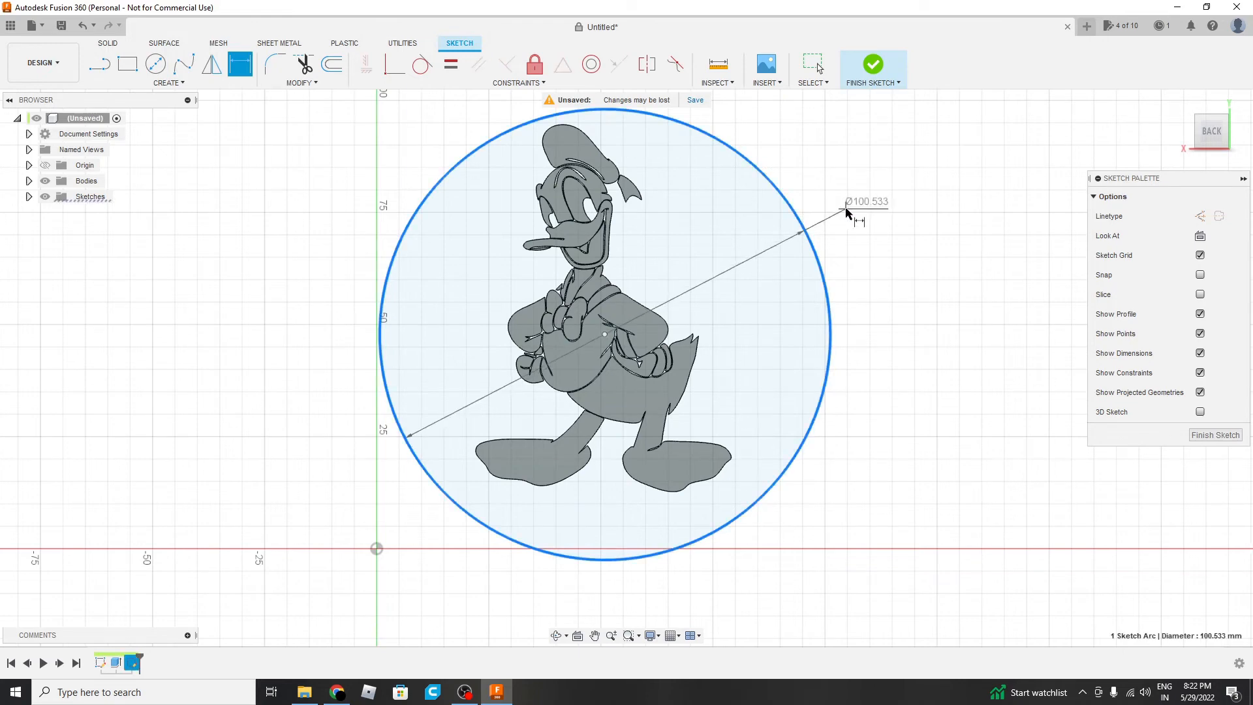
pyautogui.click(846, 210)
pyautogui.write('100')
pyautogui.press('Return')
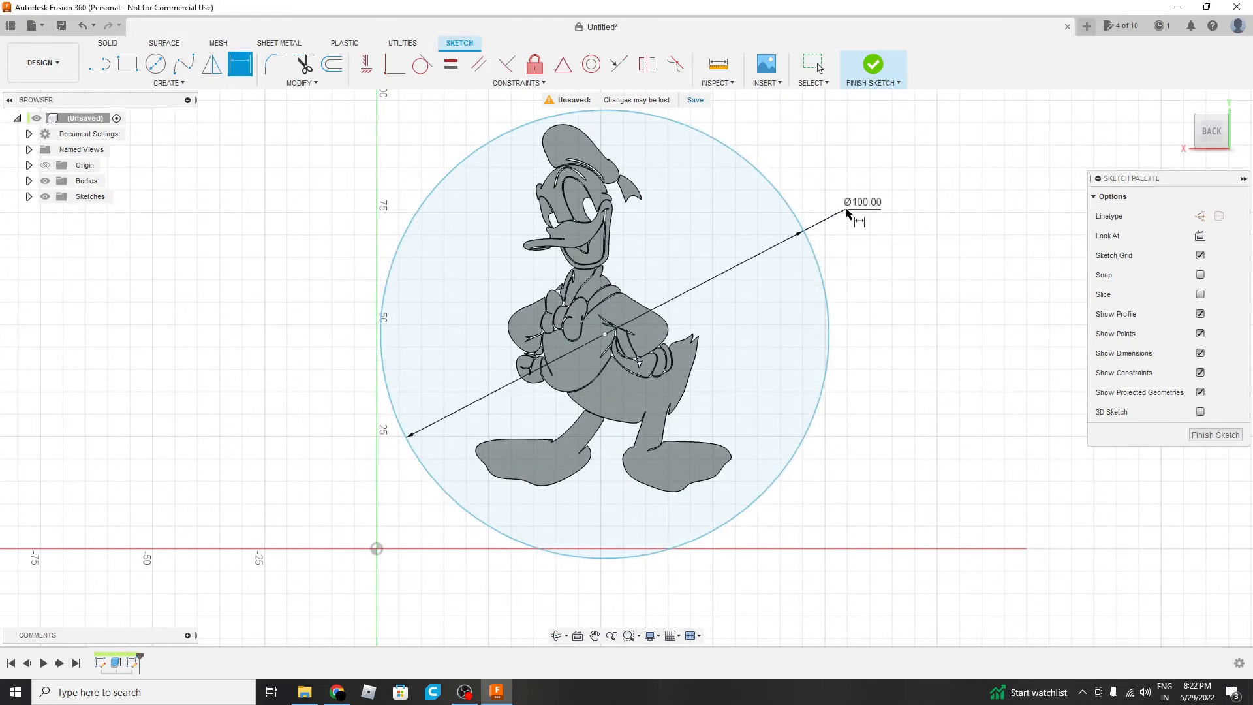
pyautogui.scroll(-2, 903, 330)
pyautogui.scroll(1, 906, 218)
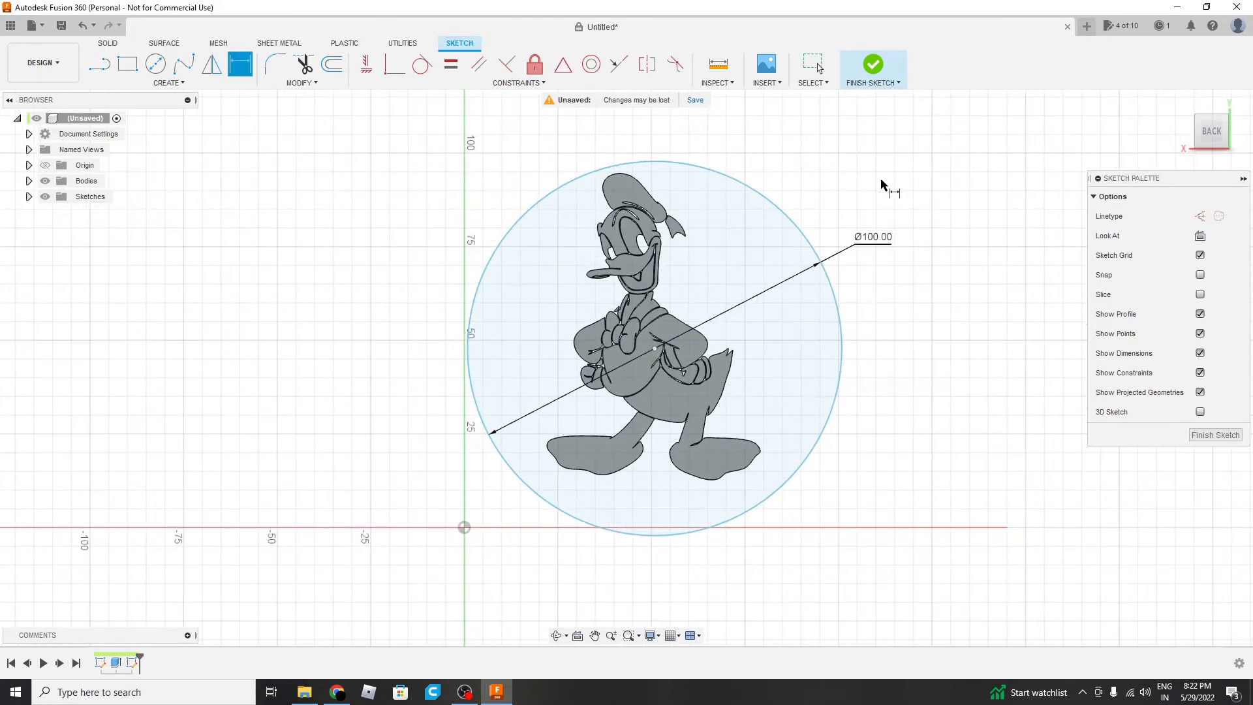
pyautogui.press('Escape')
# - Move the circle's center to about X -50.3, Y 50.3 mm around the duck and finish the sketch
pyautogui.scroll(2, 661, 381)
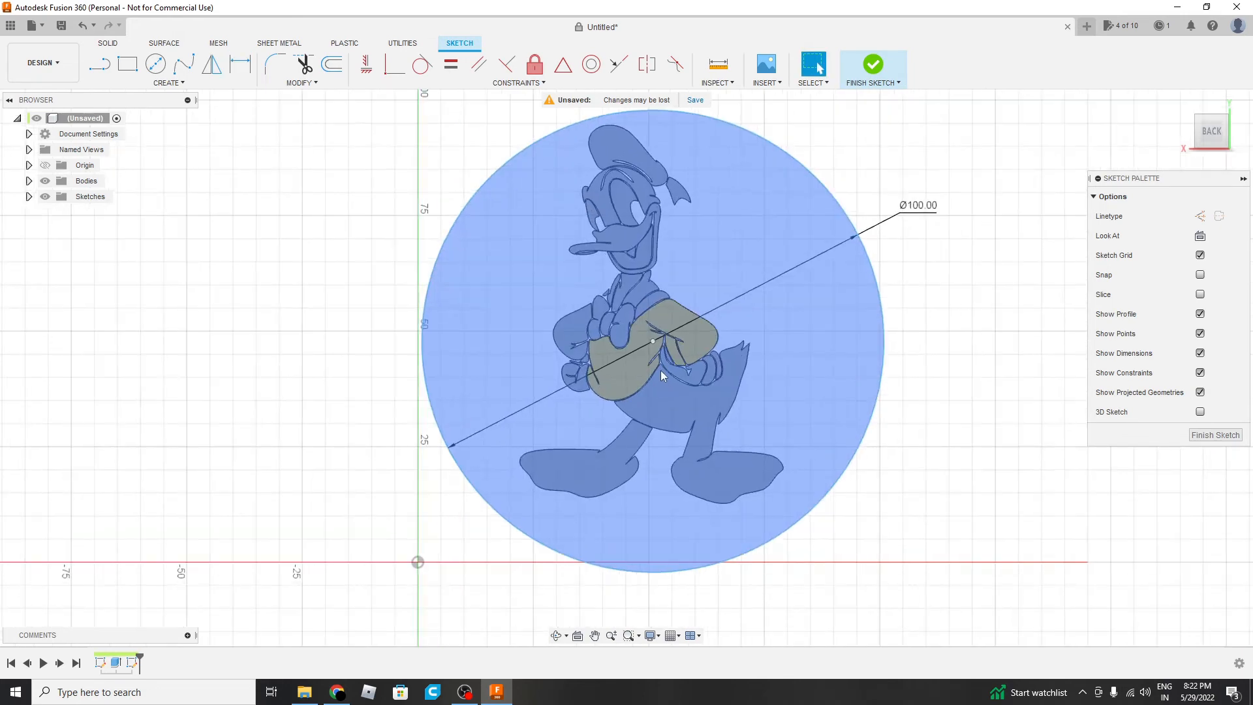
pyautogui.moveTo(655, 344); pyautogui.dragTo(642, 328)
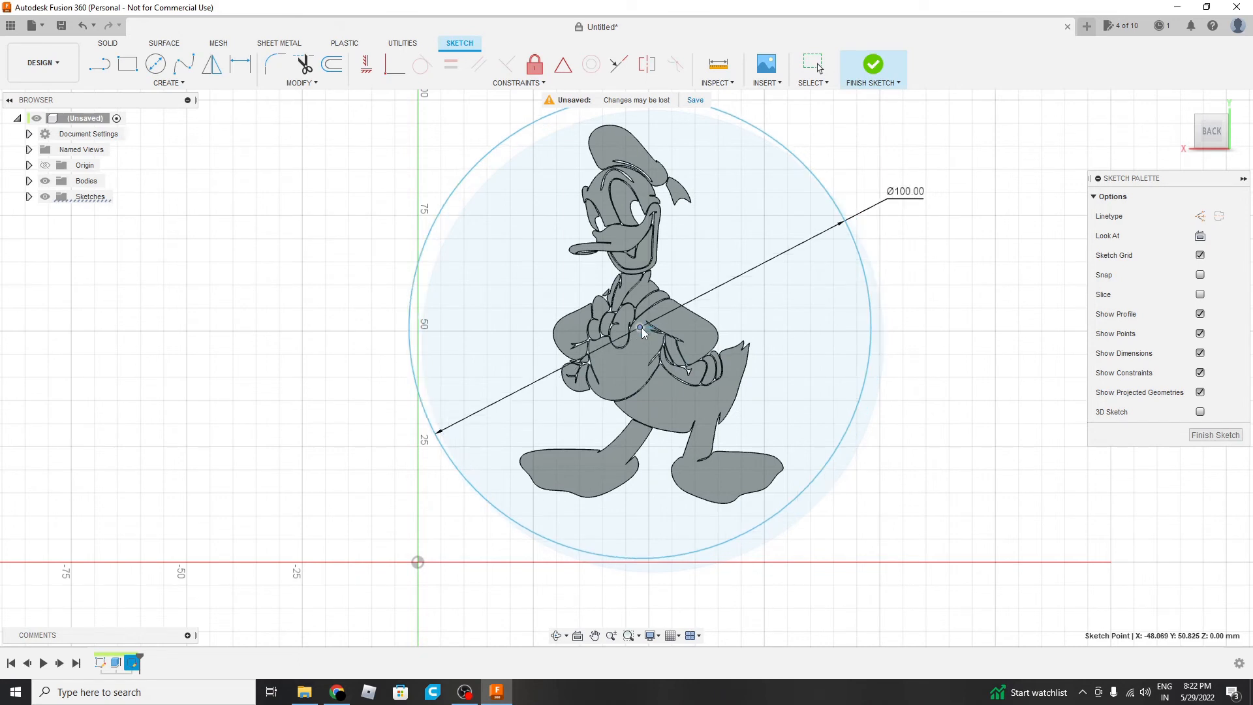
pyautogui.moveTo(643, 329); pyautogui.dragTo(647, 329)
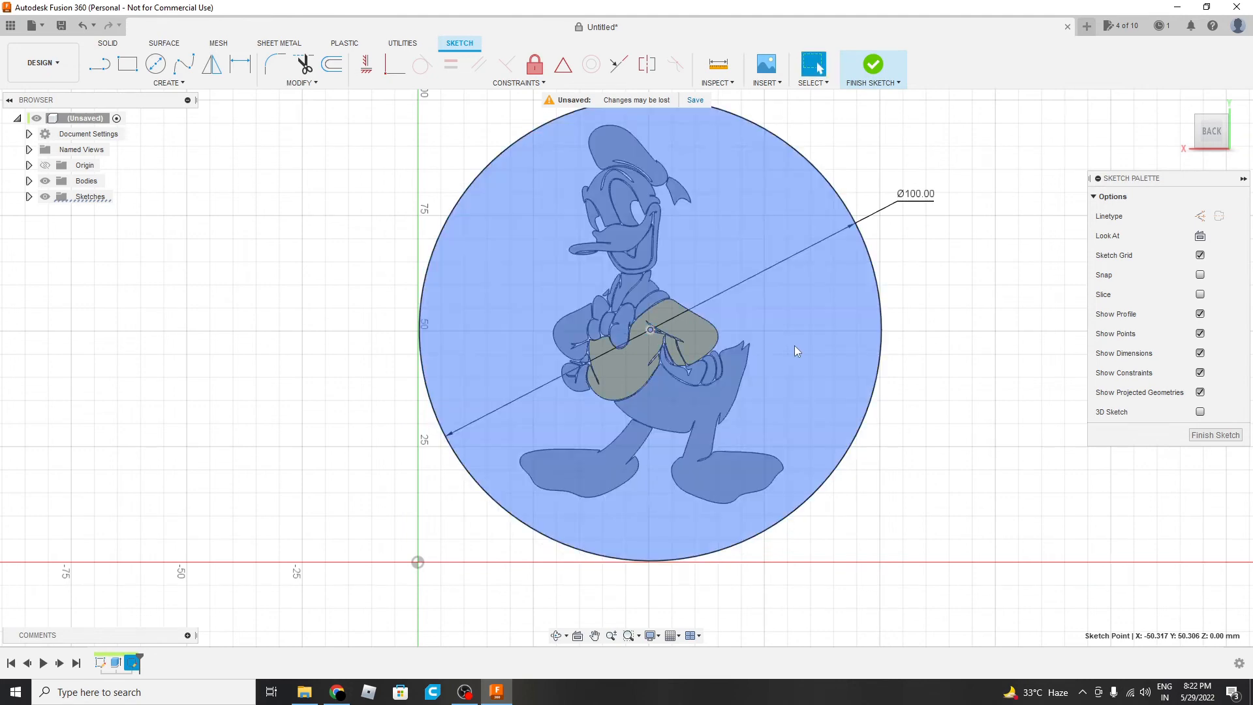
pyautogui.scroll(-2, 921, 329)
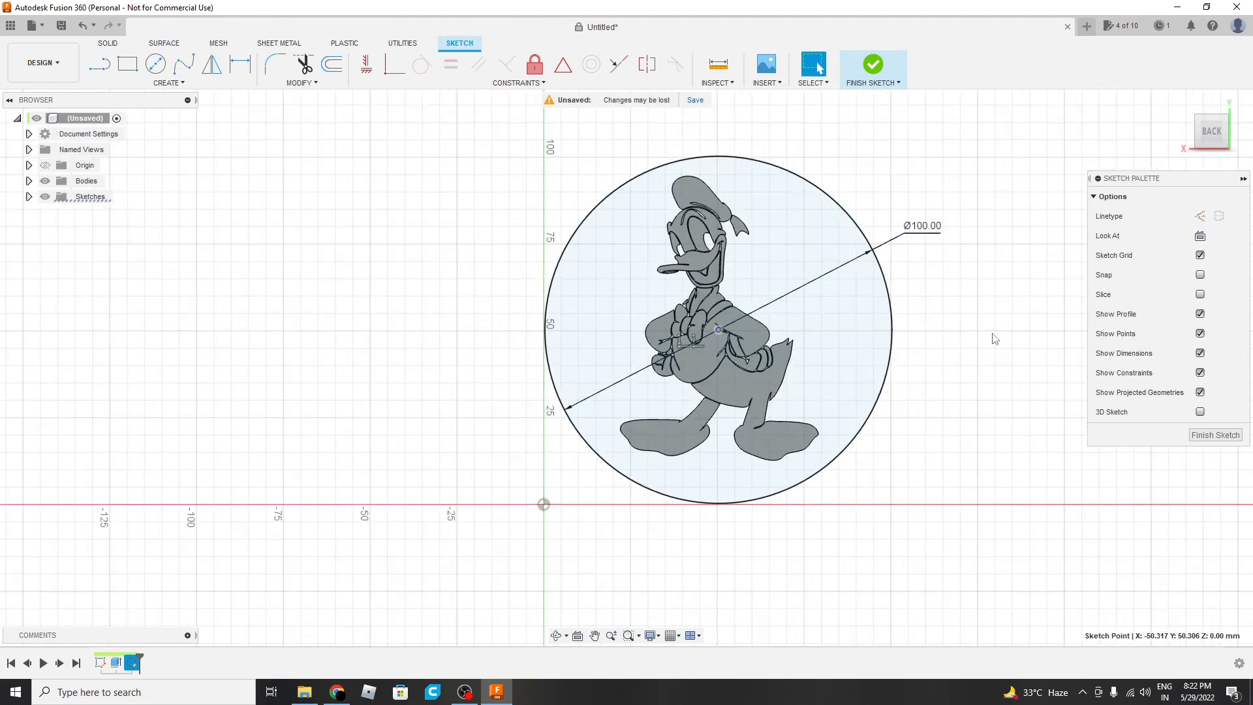
pyautogui.click(1215, 435)
# - Extrude the circle's outer area and the torso profile 3 mm as a new body and view the disc from the front
pyautogui.scroll(2, 909, 207)
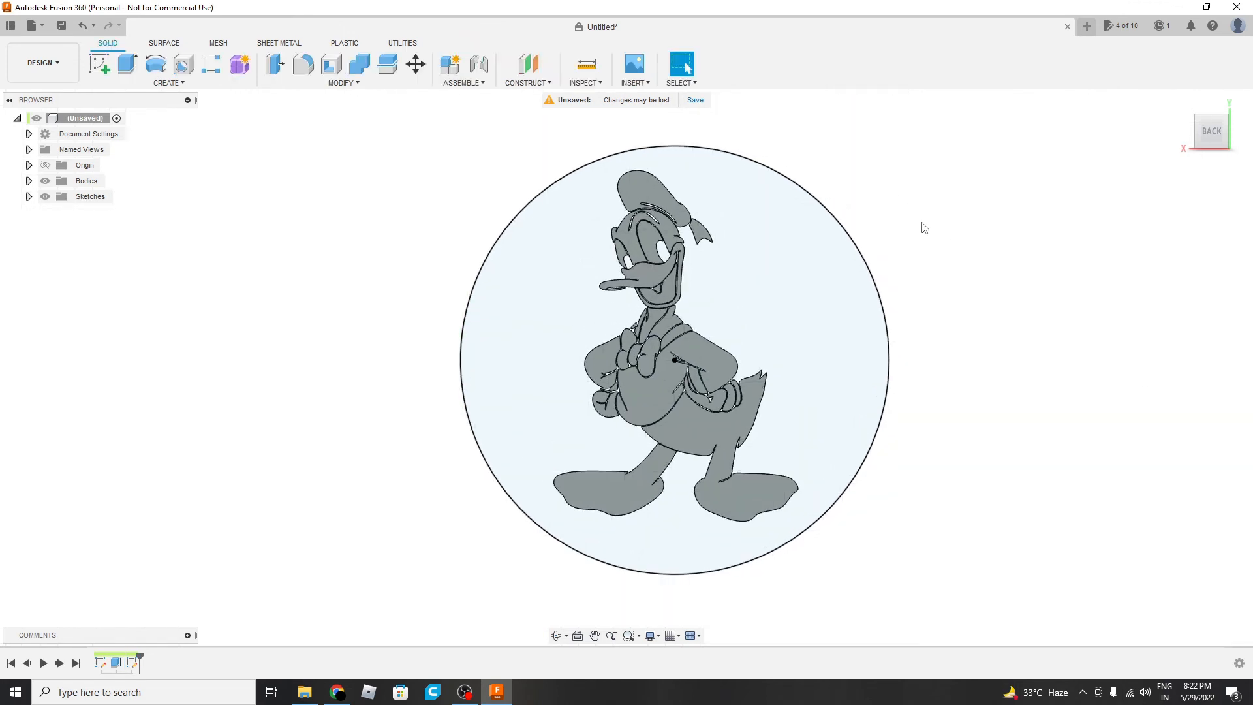
pyautogui.press('e')
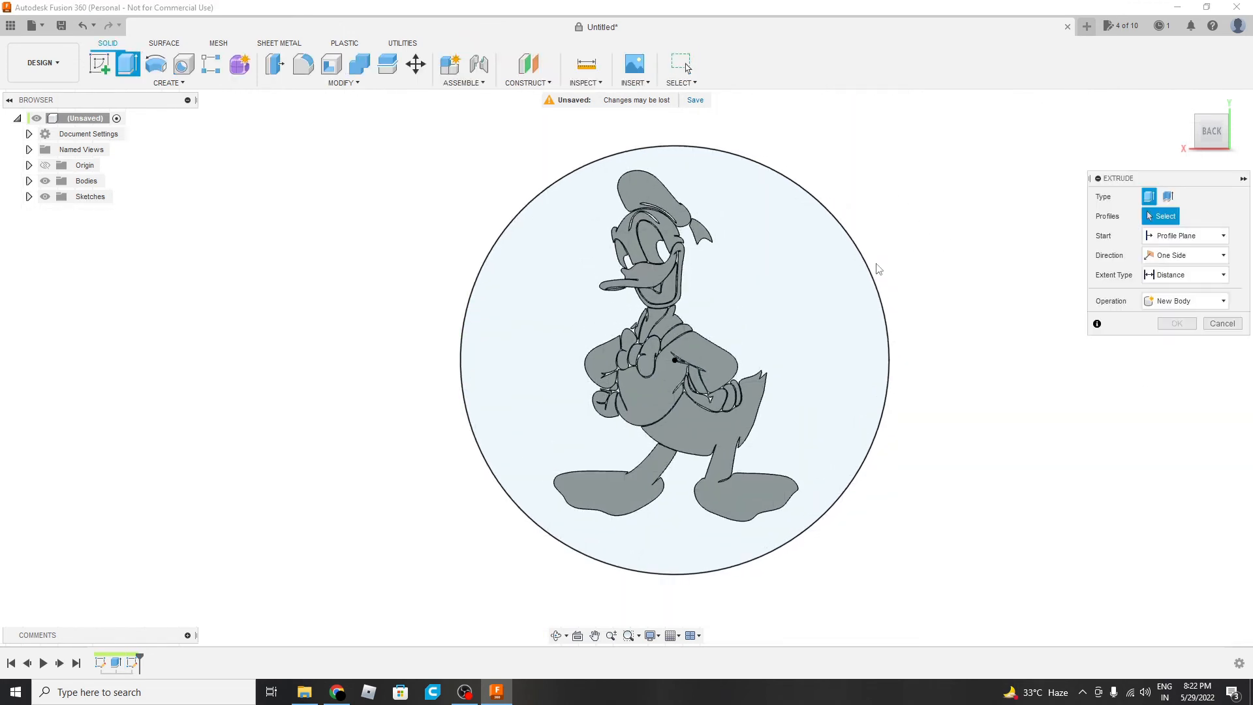
pyautogui.click(770, 295)
pyautogui.scroll(2, 665, 386)
pyautogui.click(664, 391)
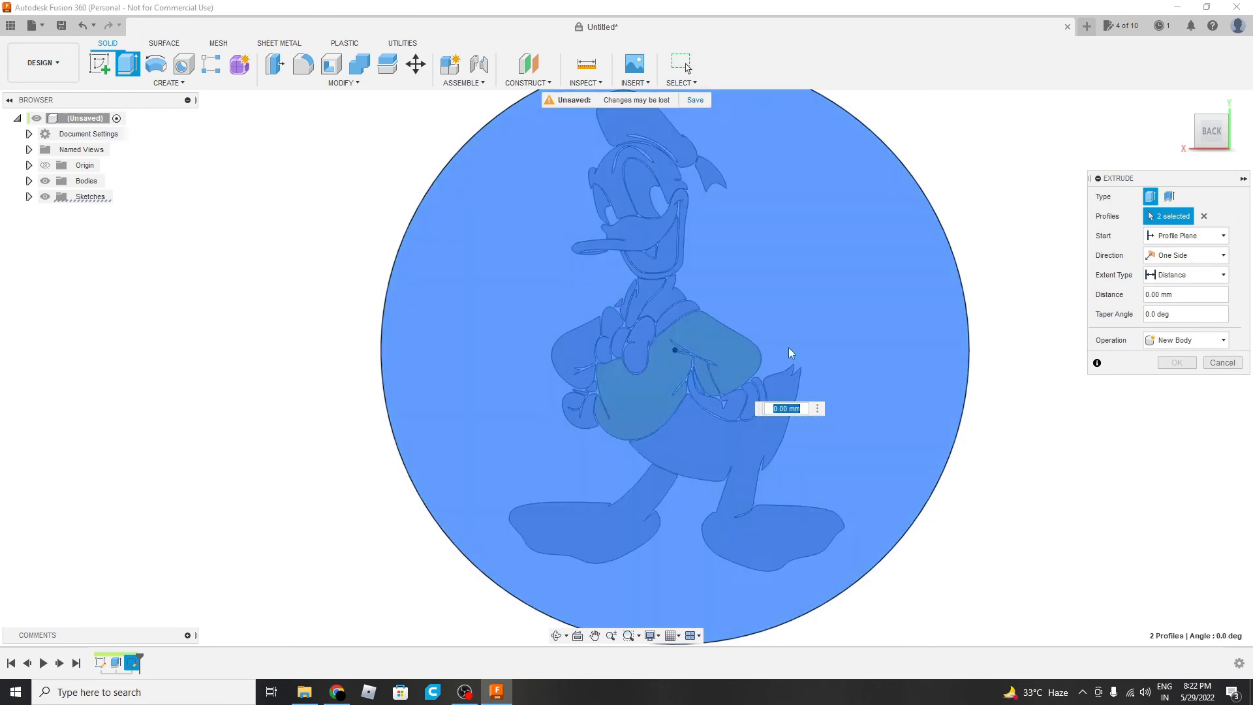
pyautogui.scroll(-2, 788, 355)
pyautogui.keyDown('shift'); pyautogui.moveTo(786, 313); pyautogui.dragTo(848, 288, button='middle'); pyautogui.keyUp('shift')
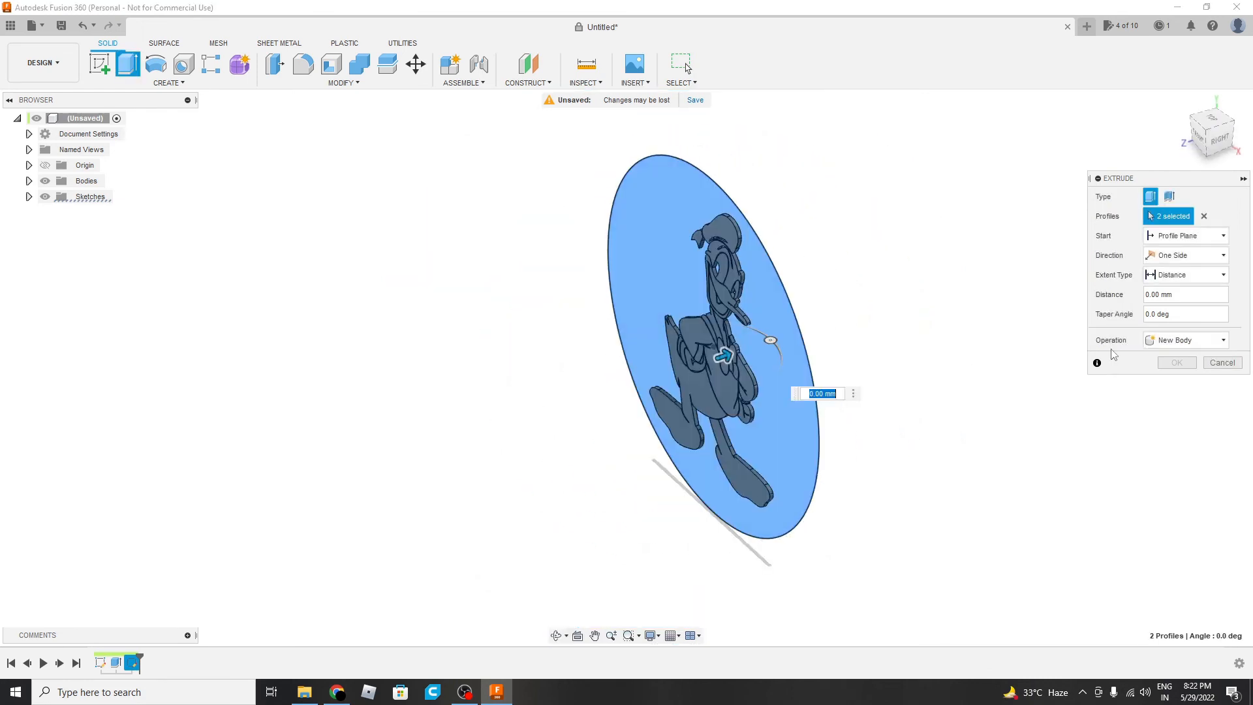
pyautogui.write('3')
pyautogui.press('Return')
pyautogui.keyDown('shift'); pyautogui.moveTo(911, 373); pyautogui.dragTo(992, 307, button='middle'); pyautogui.keyUp('shift')
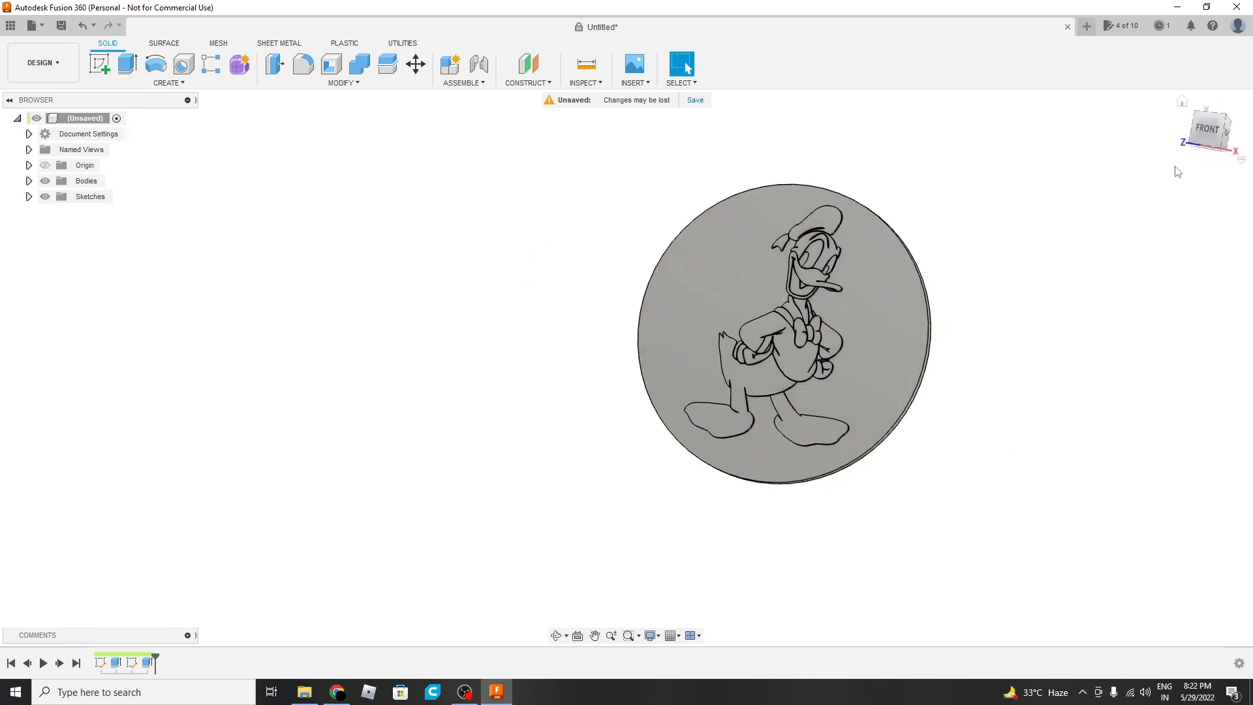
pyautogui.click(1208, 134)
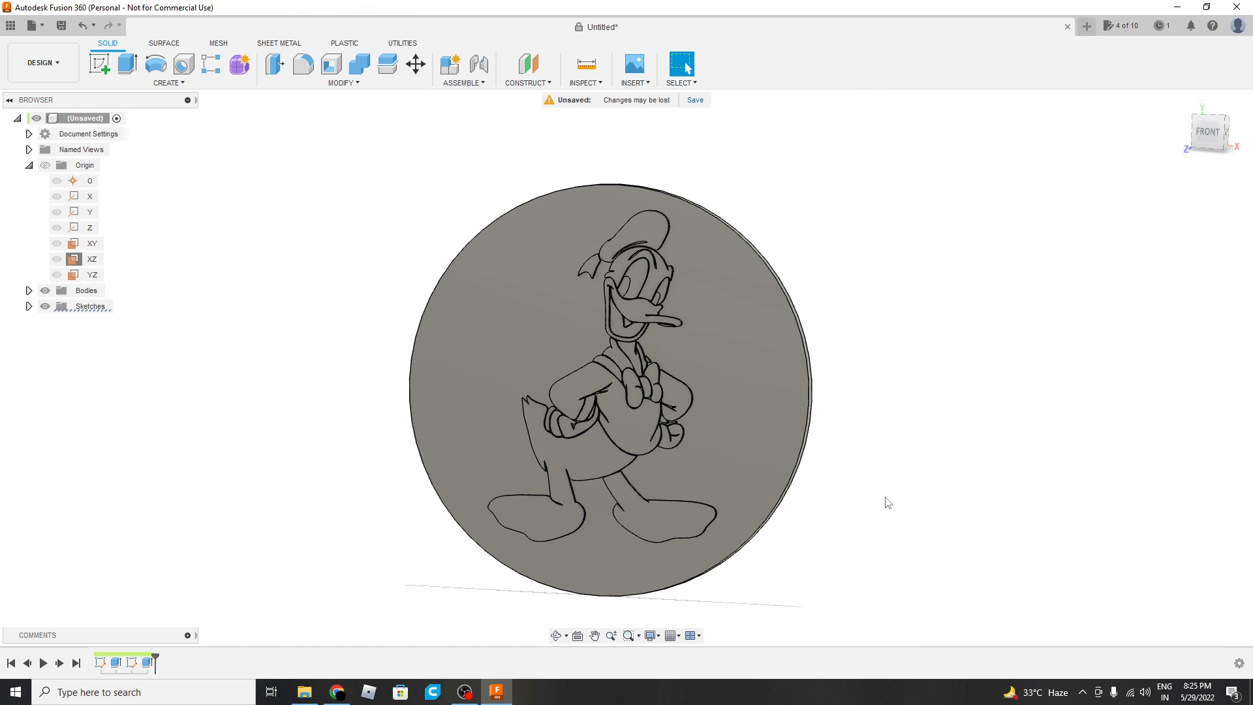
pyautogui.moveTo(873, 481)
pyautogui.keyDown('shift'); pyautogui.mouseDown(button='middle')
pyautogui.moveTo(850, 436)
pyautogui.moveTo(854, 471)
pyautogui.moveTo(839, 453)
pyautogui.moveTo(867, 448)
pyautogui.moveTo(751, 445)
pyautogui.moveTo(872, 466)
pyautogui.mouseUp(button='middle'); pyautogui.keyUp('shift')
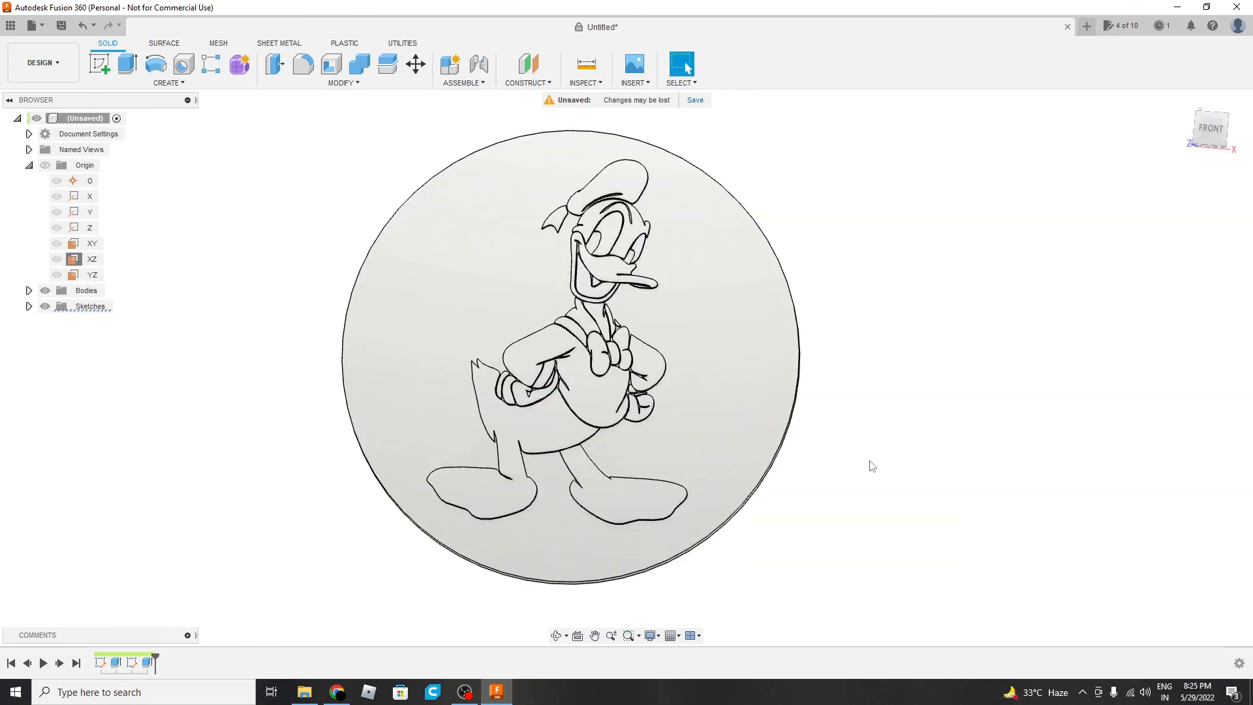